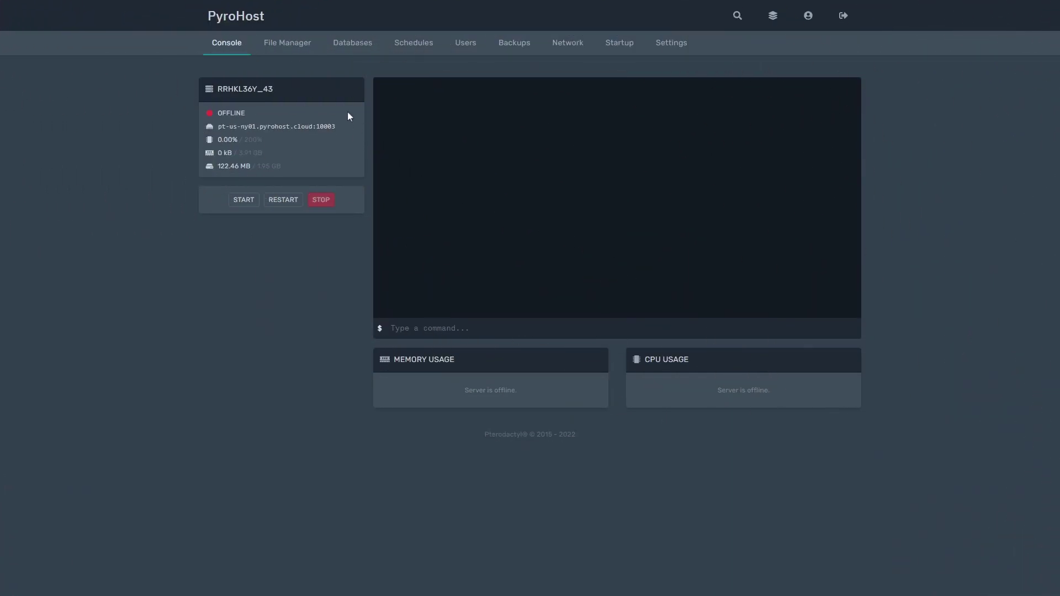
# - Confirm discordeventwebhooks-1.25.jar is in the plugins folder, then start the server from the Console
pyautogui.click(286, 42)
pyautogui.click(300, 173)
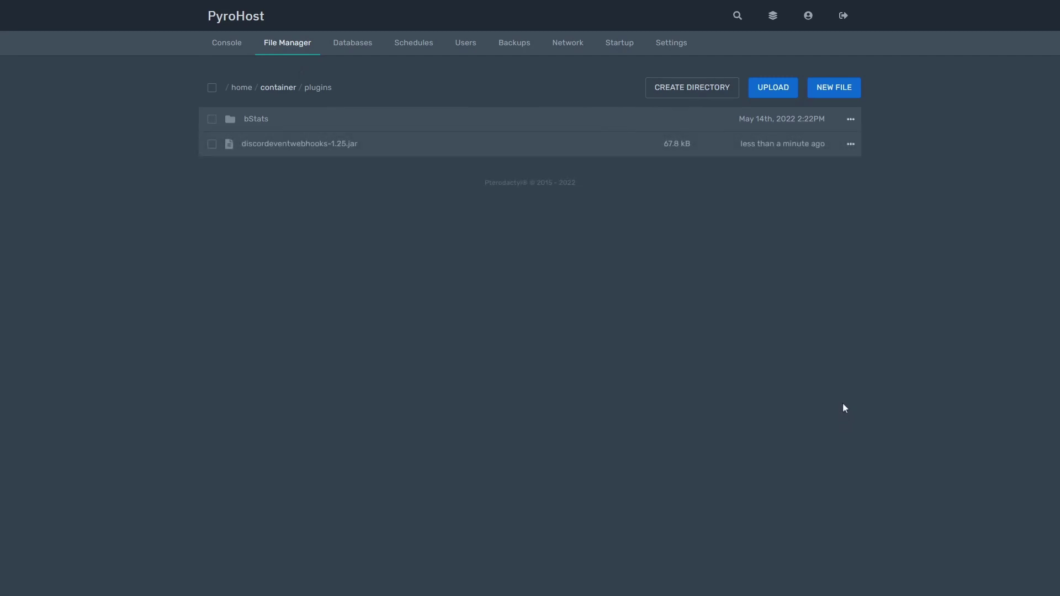
pyautogui.click(227, 45)
pyautogui.click(246, 200)
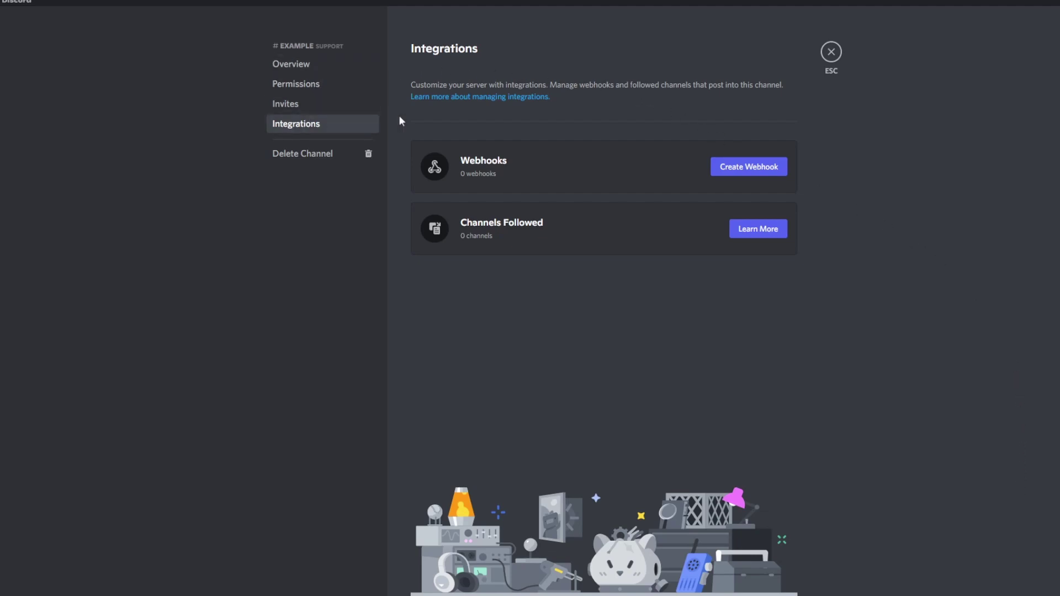
# - Create a new webhook (Captain Hook) for #example and copy its webhook URL
pyautogui.click(717, 166)
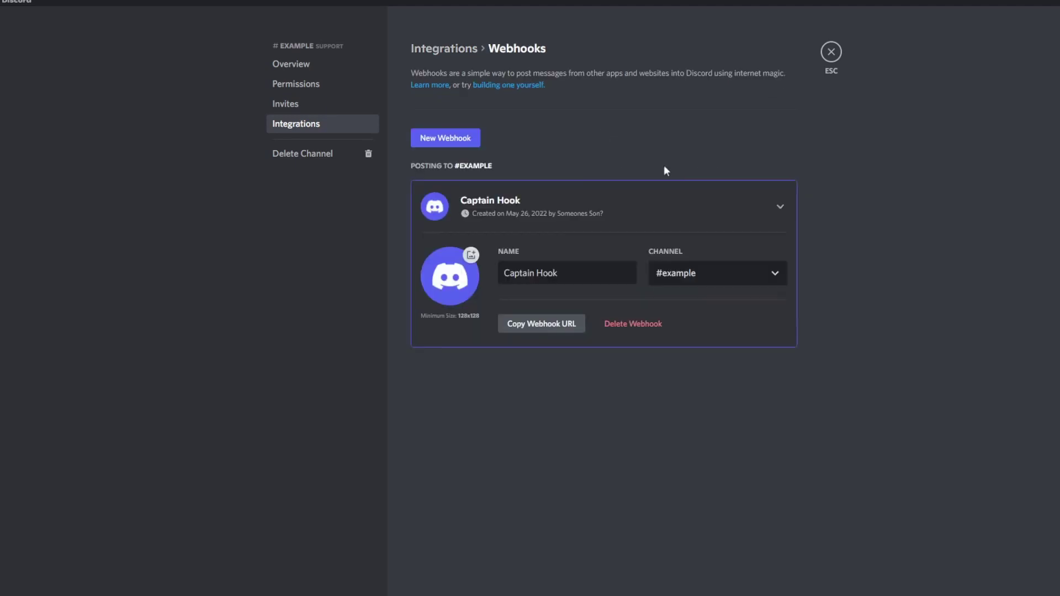
pyautogui.click(531, 329)
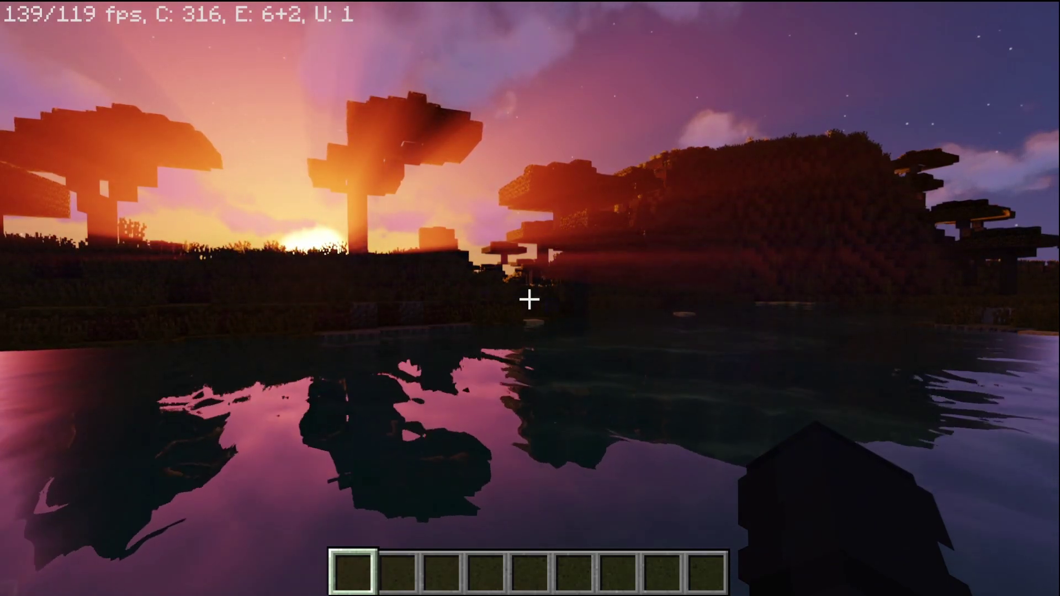
# - Run /discordwebhooks in chat to bring up the Discord Webhooks settings menu
pyautogui.press('/')
pyautogui.write('discordwebhooks')
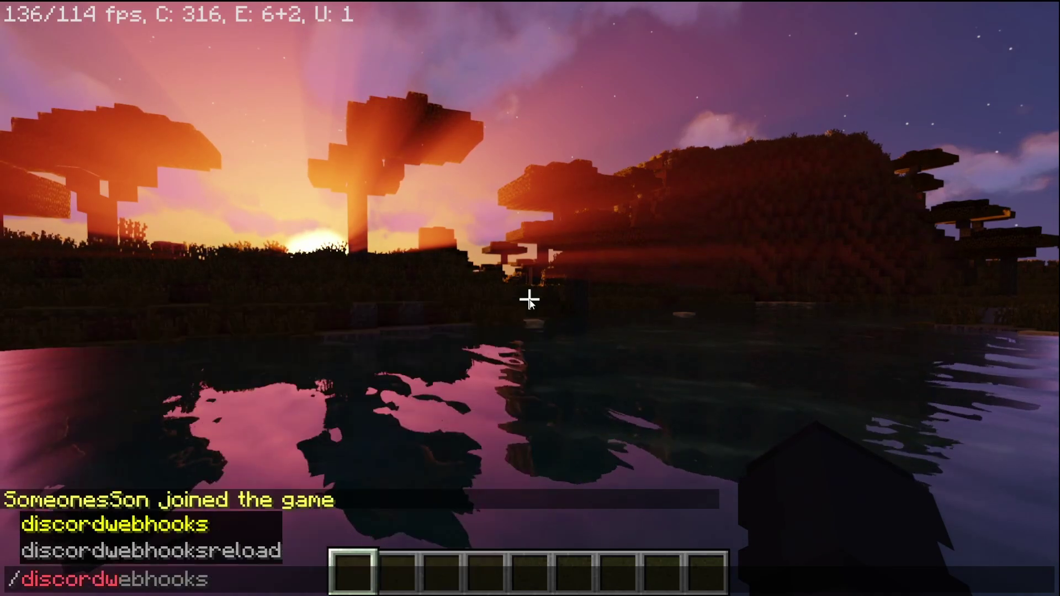
pyautogui.press('Return')
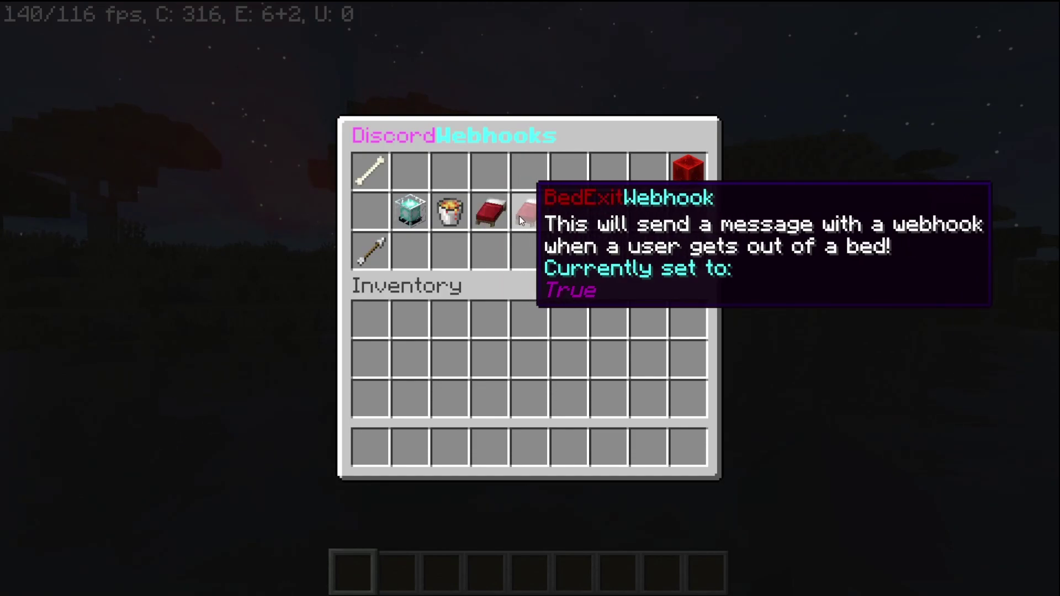
# - Set the Join webhook URL to the copied Discord webhook with /jwurl
pyautogui.click(520, 216)
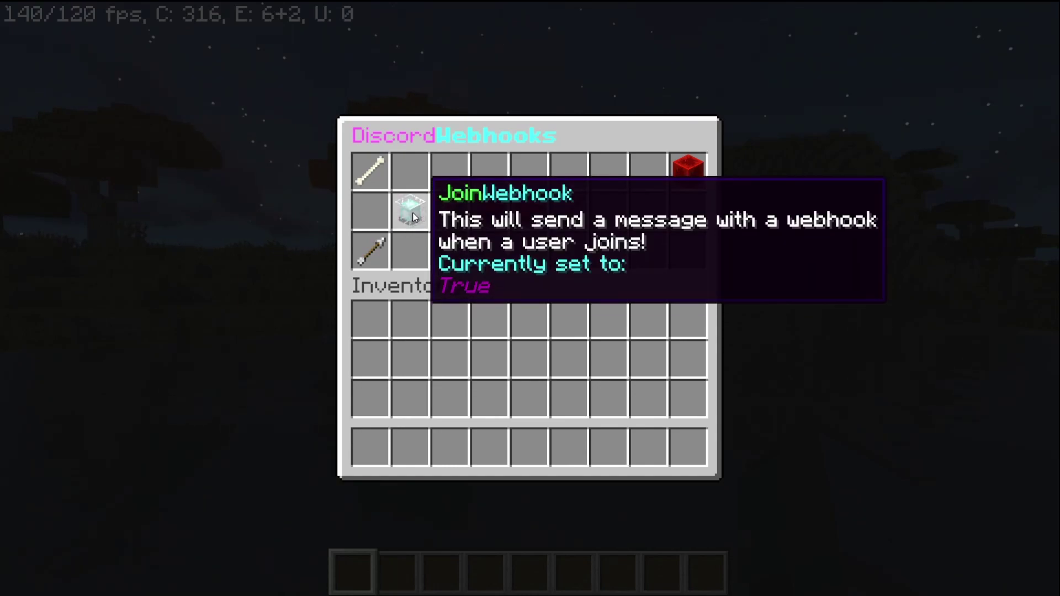
pyautogui.click(413, 213)
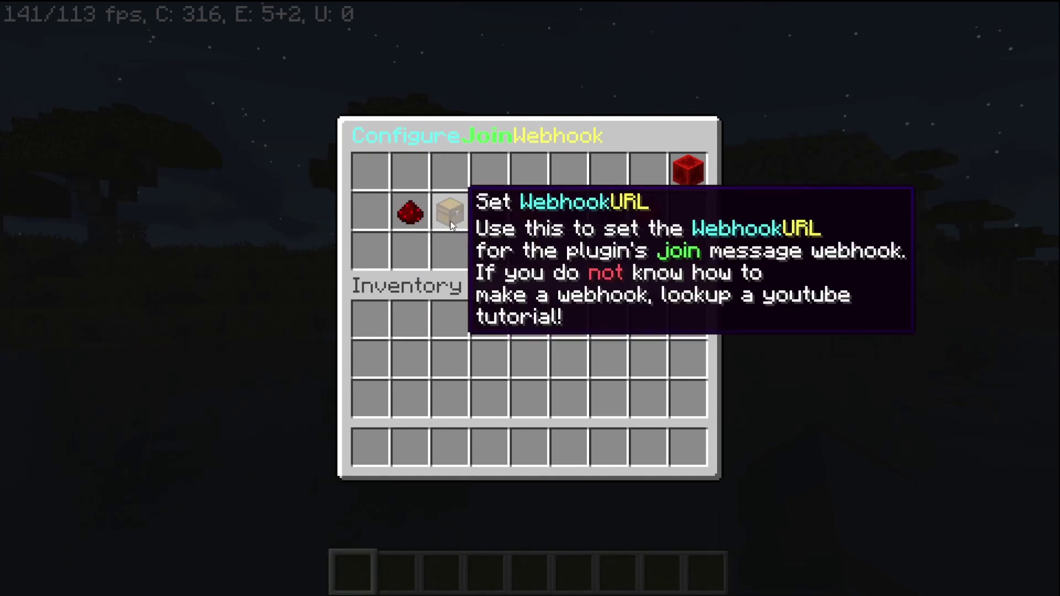
pyautogui.click(451, 223)
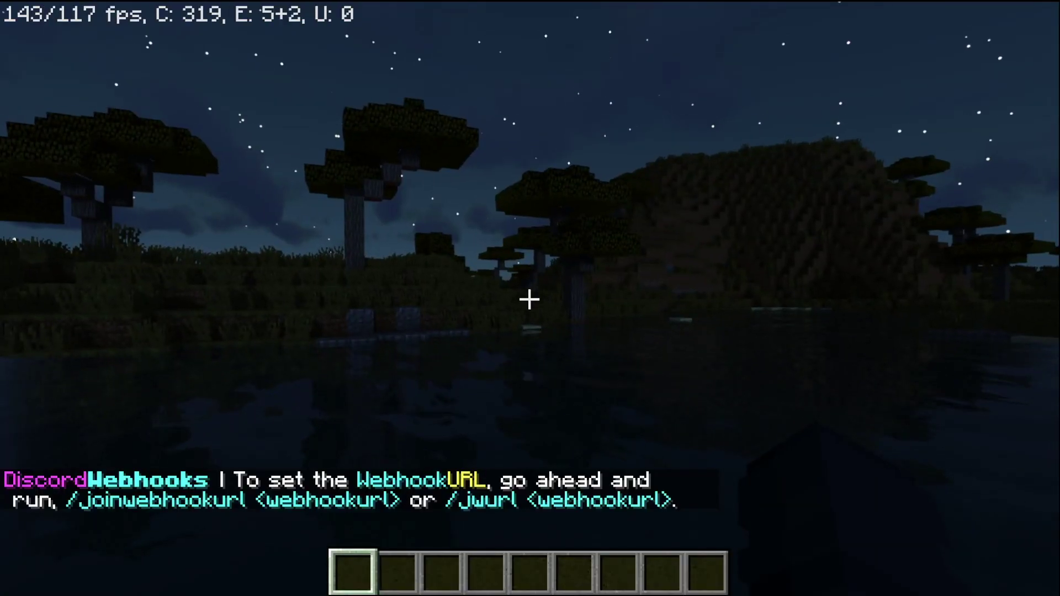
pyautogui.press('/')
pyautogui.write('jw')
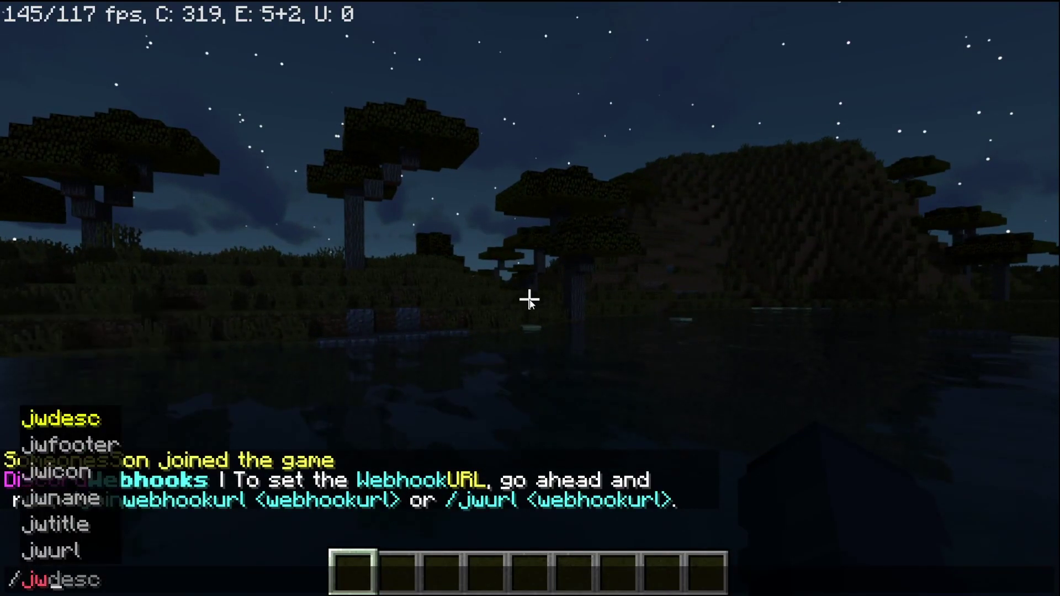
pyautogui.write('url')
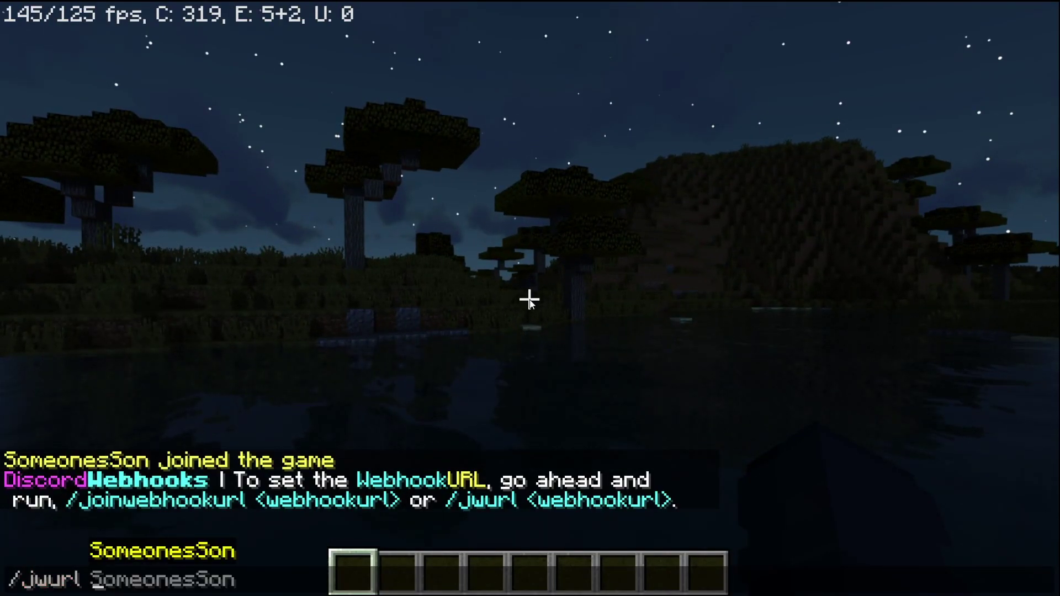
pyautogui.hotkey('ctrl', 'v')
pyautogui.press('Return')
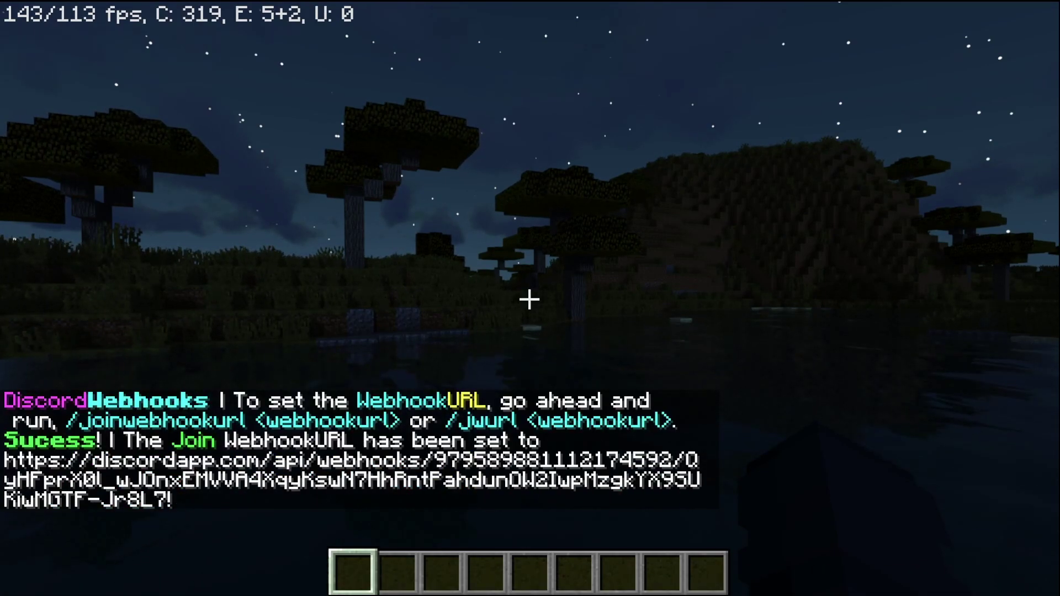
# - Rerun the /discordwebhooksreload command from chat history to reload the plugin
pyautogui.press('t')
pyautogui.press('Up')
pyautogui.press('Up')
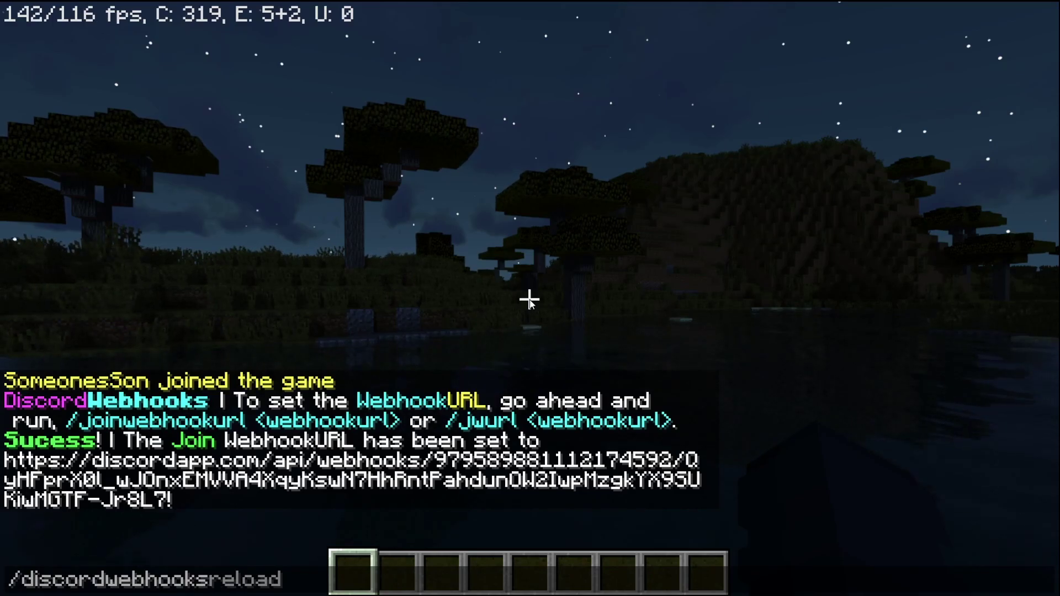
pyautogui.press('Return')
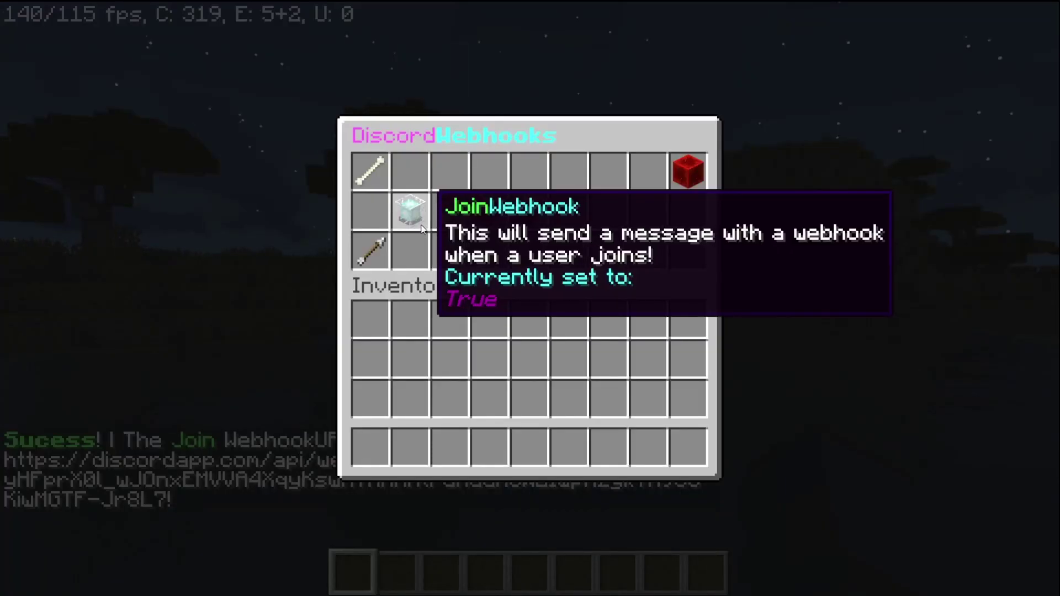
# - Set the join webhook title to 'A special person has joined!!' with /jwtitle
pyautogui.click(416, 221)
pyautogui.moveTo(439, 201)
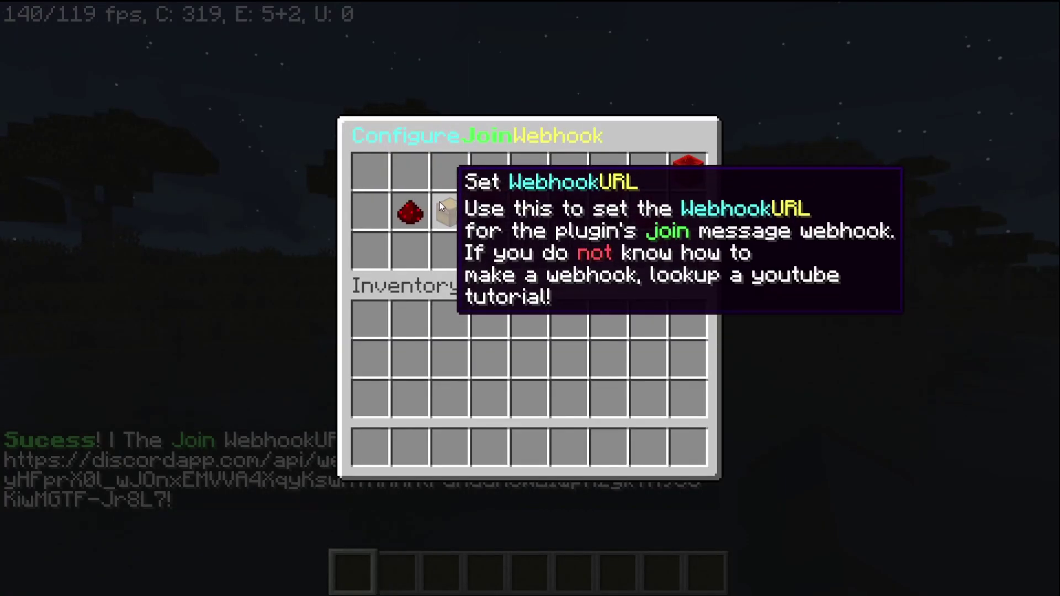
pyautogui.moveTo(486, 207)
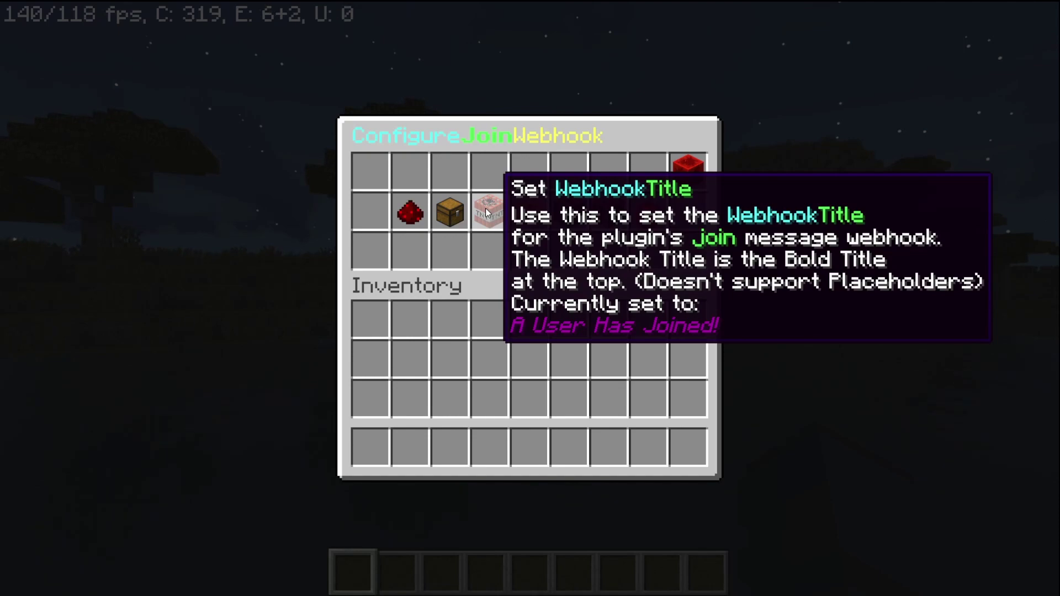
pyautogui.click(486, 207)
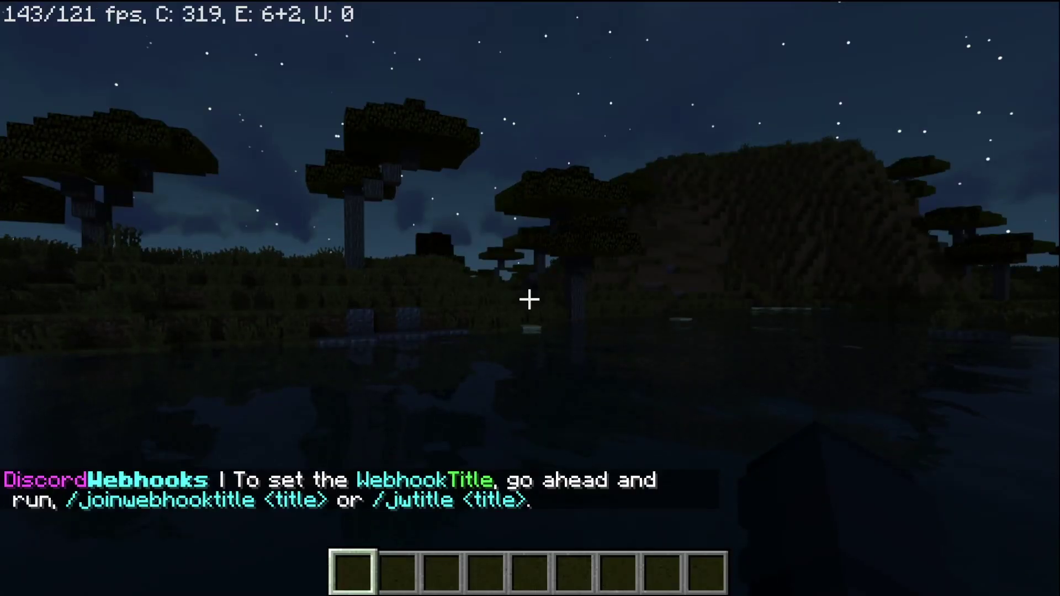
pyautogui.write('/jwtitle ')
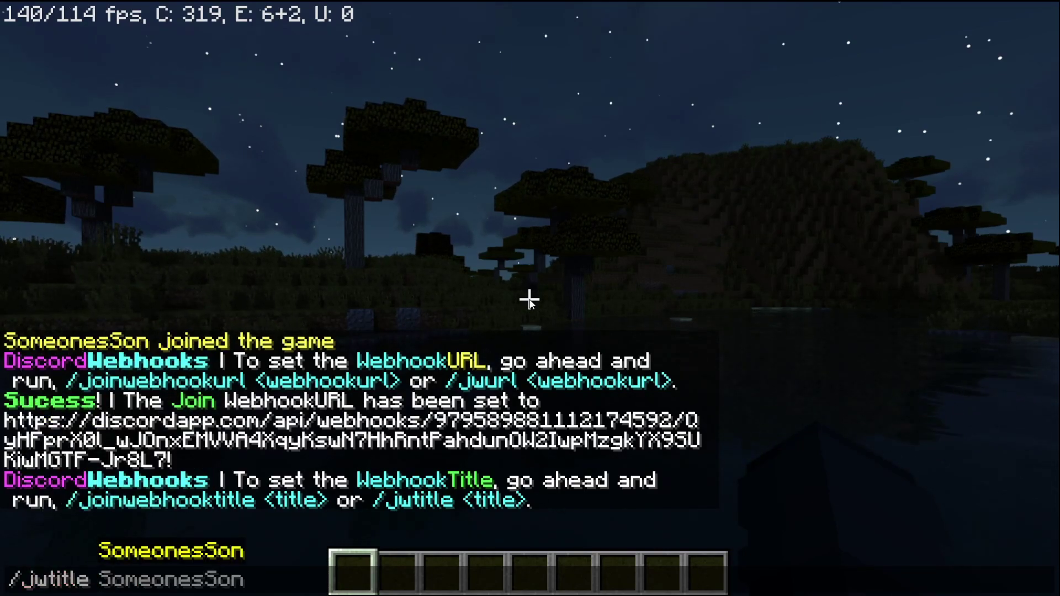
pyautogui.write('A spe')
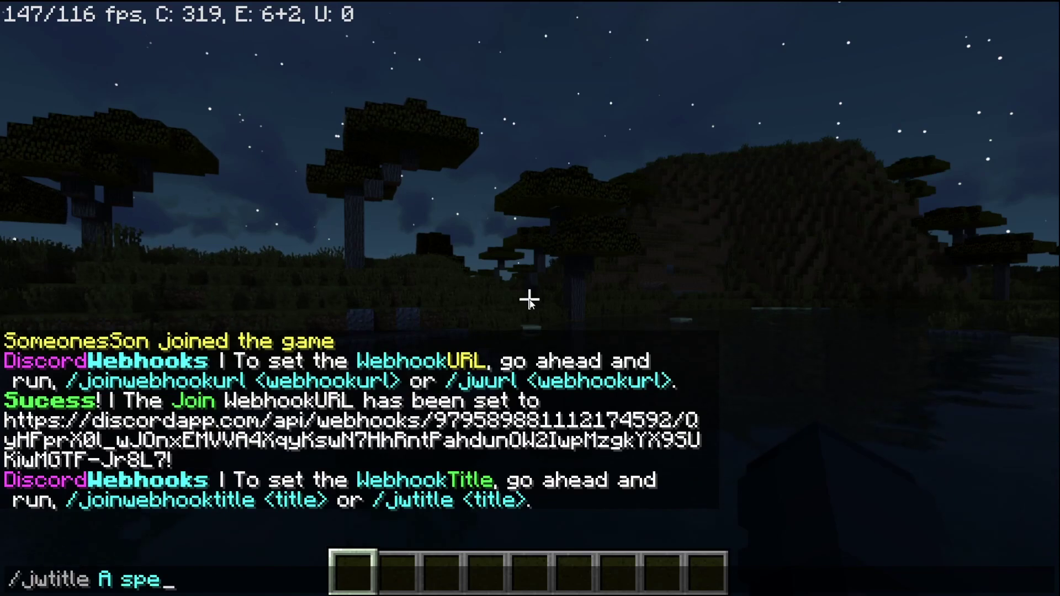
pyautogui.write('cial person has joined!!')
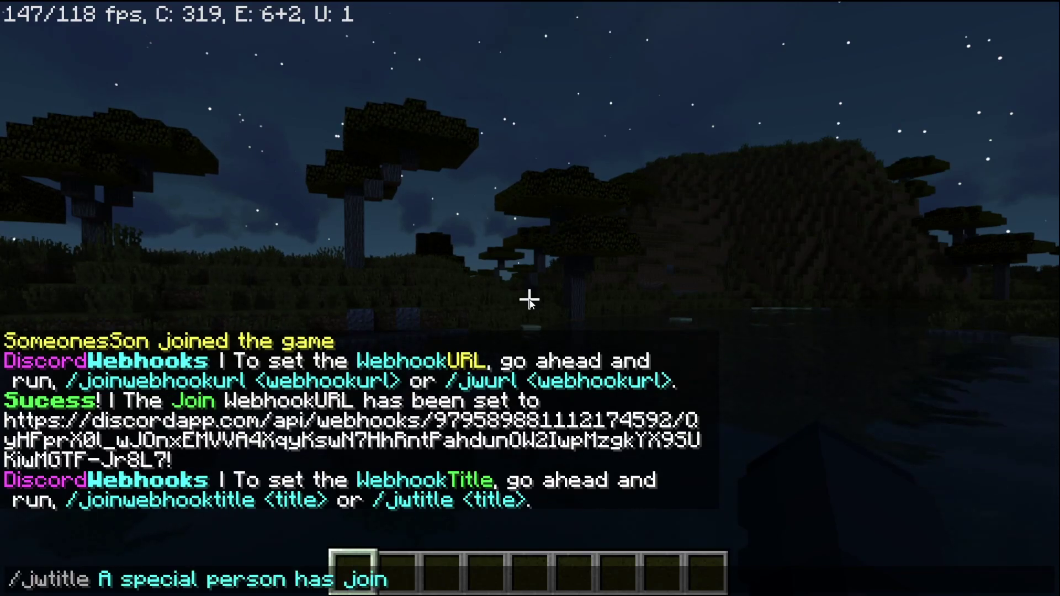
pyautogui.press('Return')
# - Reload the plugin by recalling /discordwebhooksreload from chat history
pyautogui.press('t')
pyautogui.press('Up')
pyautogui.press('Up')
pyautogui.press('Up')
pyautogui.press('Return')
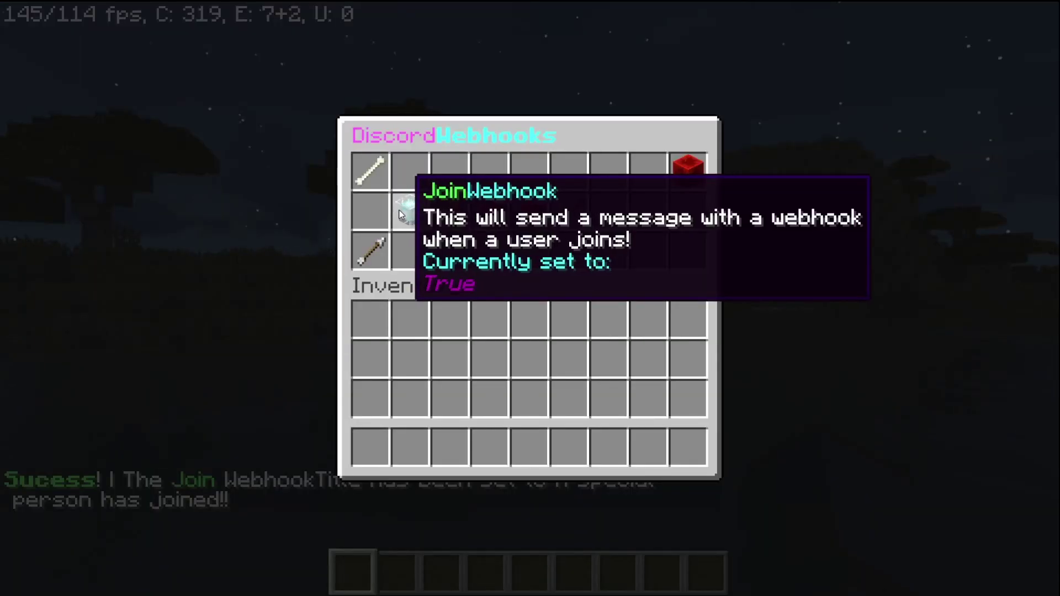
# - Set the join webhook description to '%player_name% is the person that has joined the server!!' with /jwdesc
pyautogui.click(367, 205)
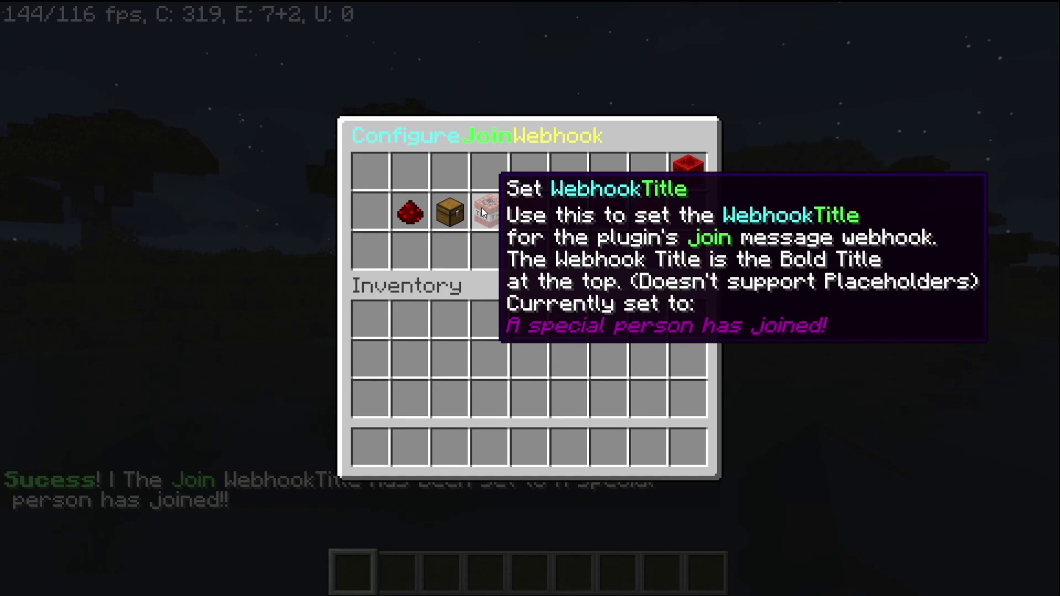
pyautogui.click(535, 215)
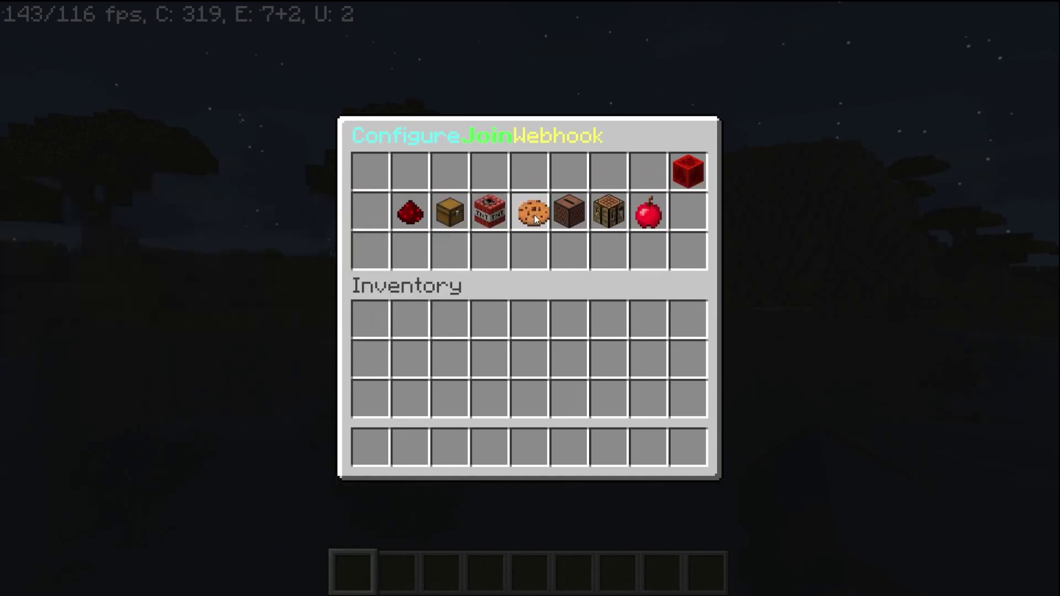
pyautogui.write('/jwdec')
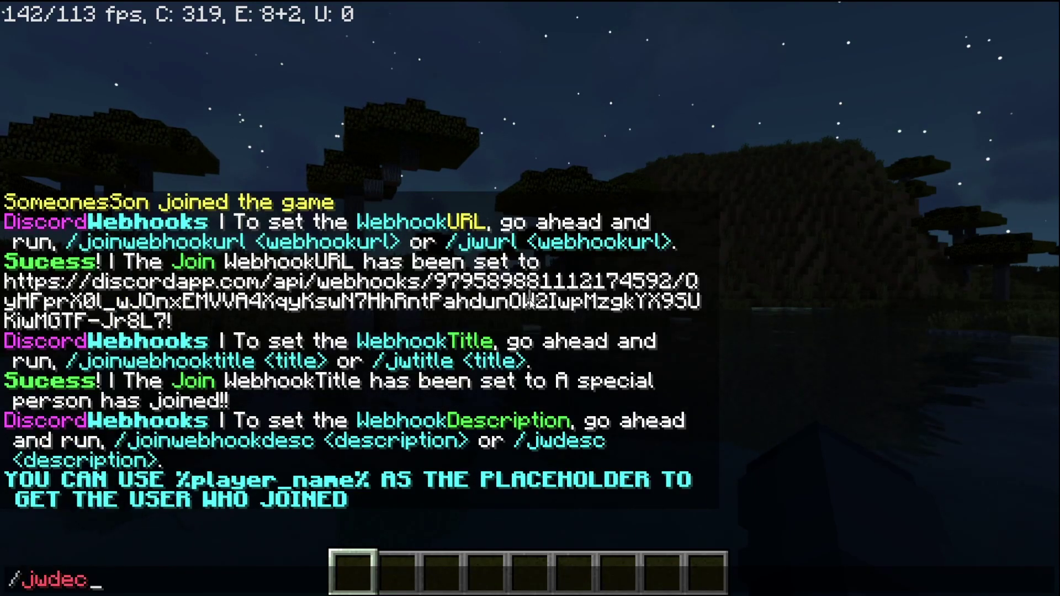
pyautogui.press('BackSpace')
pyautogui.write('sc ')
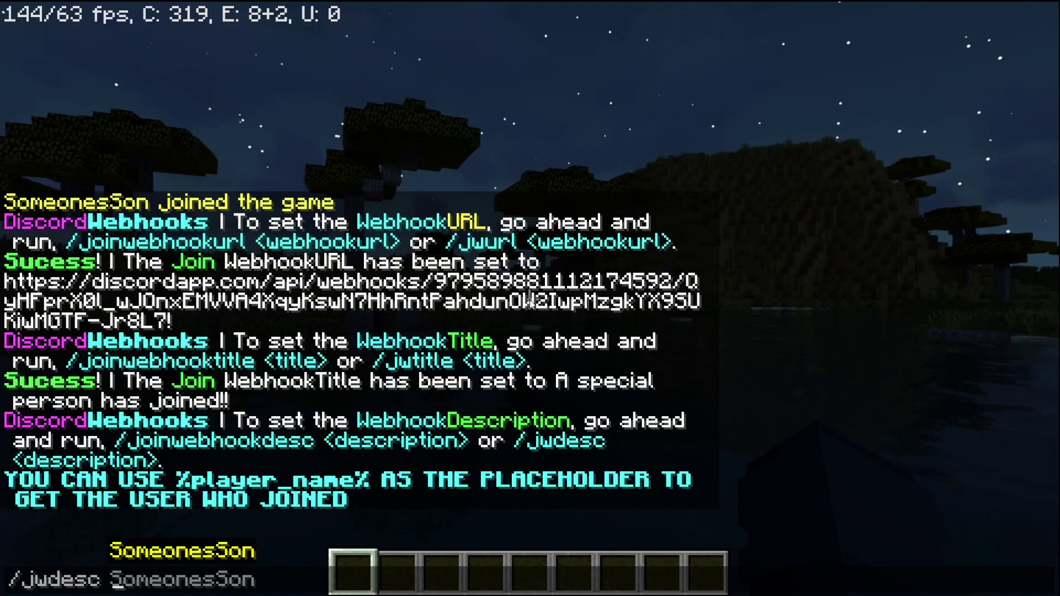
pyautogui.write('%pl')
pyautogui.press('BackSpace')
pyautogui.press('BackSpace')
pyautogui.write('play')
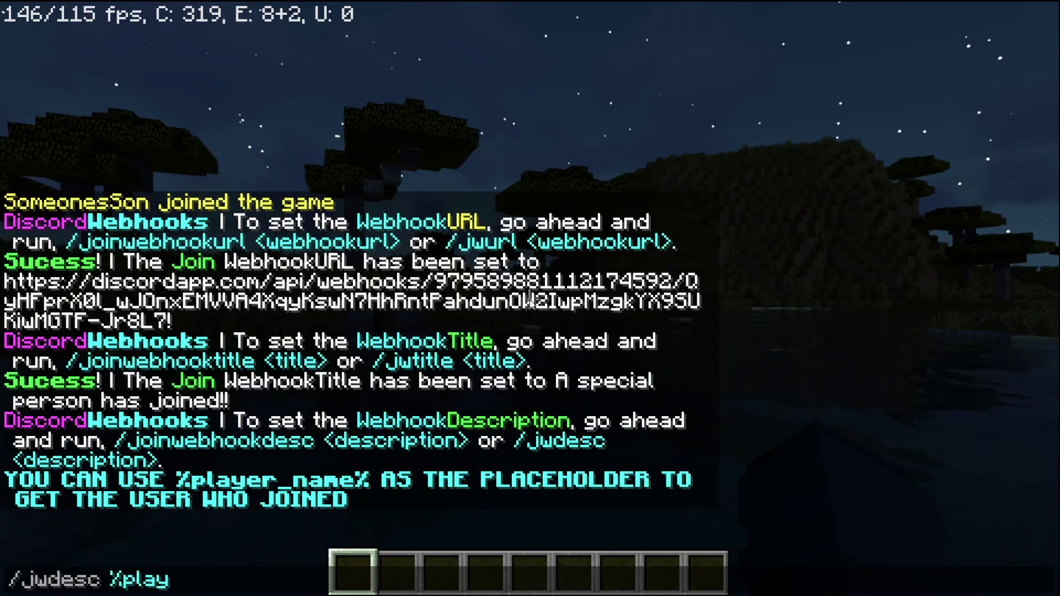
pyautogui.write('er_name% is')
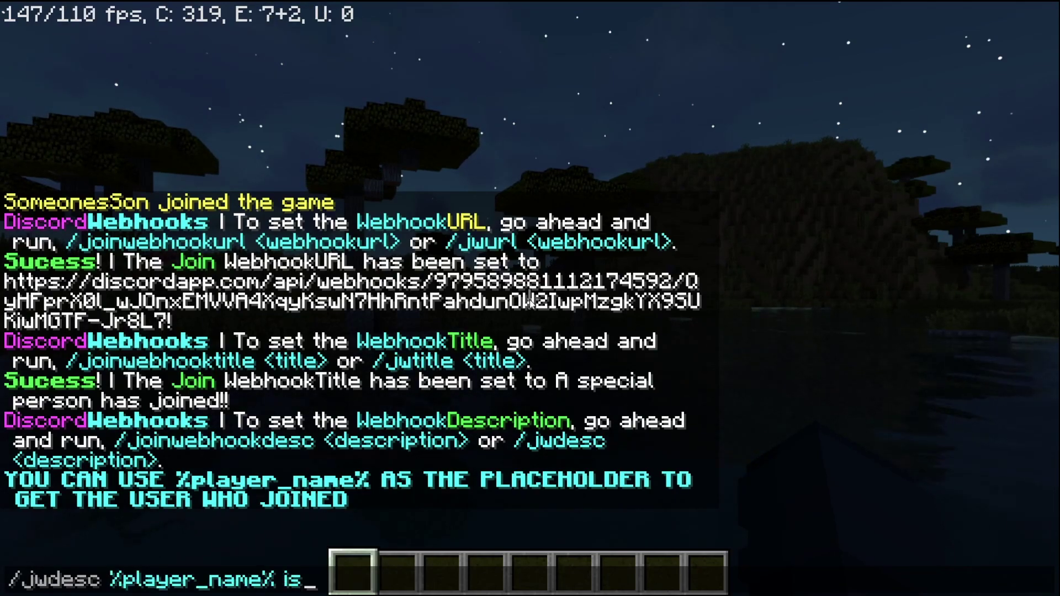
pyautogui.write(' the person that')
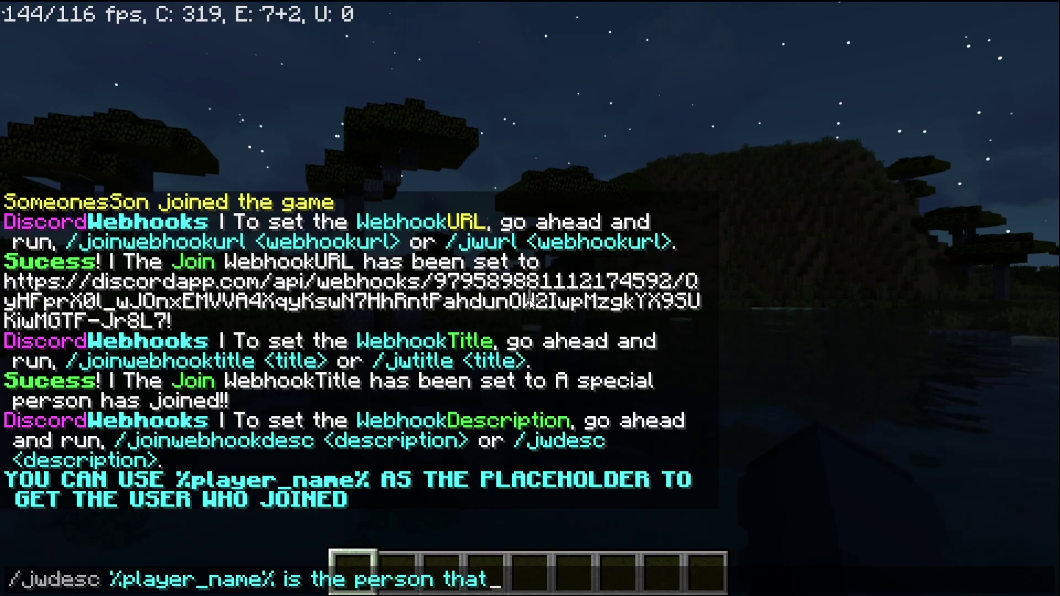
pyautogui.write(' has joined the server!!')
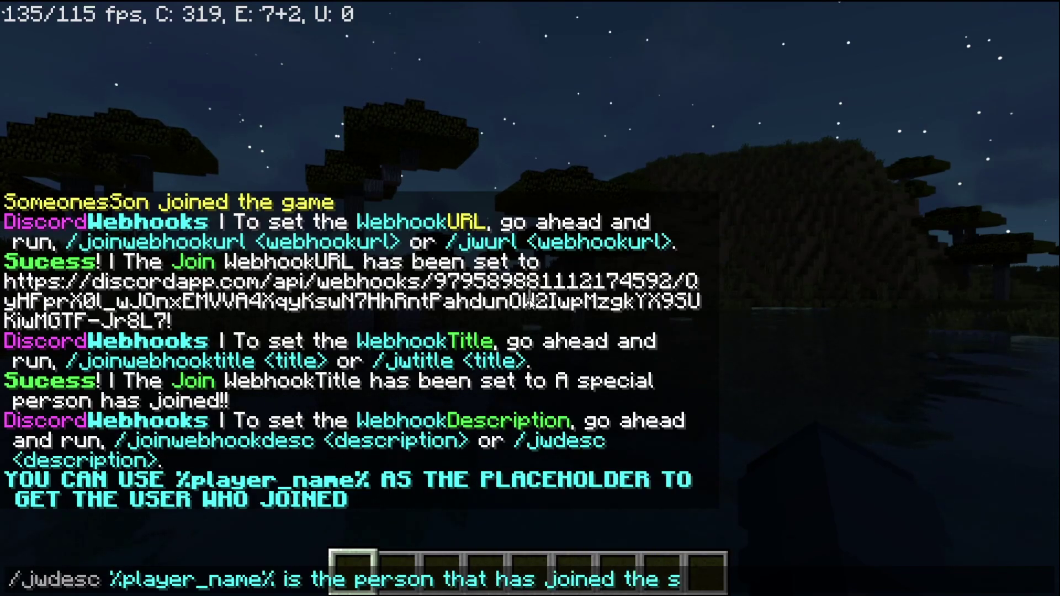
pyautogui.press('Return')
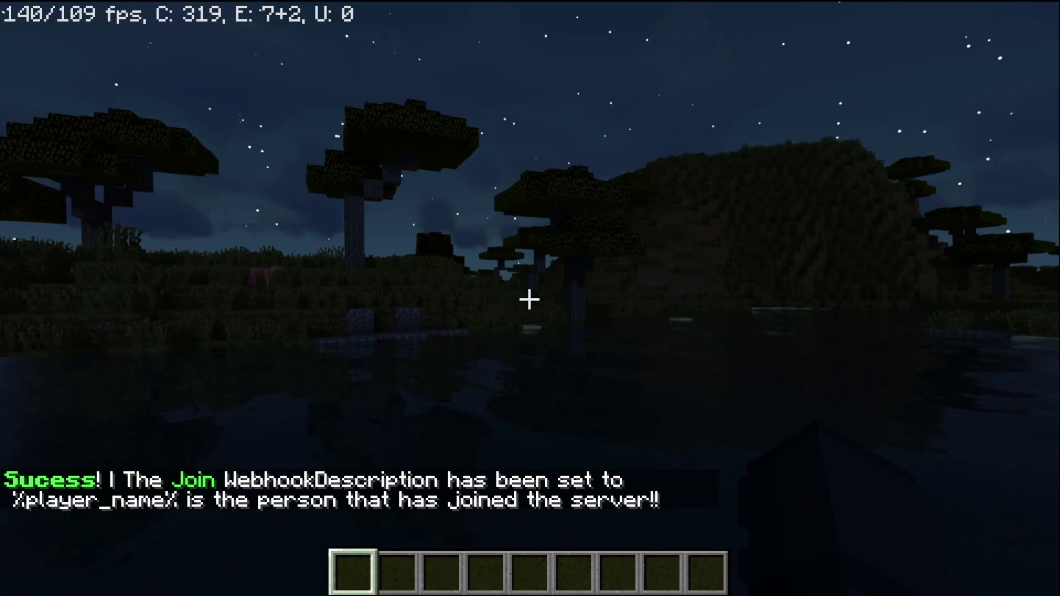
# - Recall and rerun the previous chat command, reopening the DiscordWebhooks menu
pyautogui.press('t')
pyautogui.press('Up')
pyautogui.press('Up')
pyautogui.press('Return')
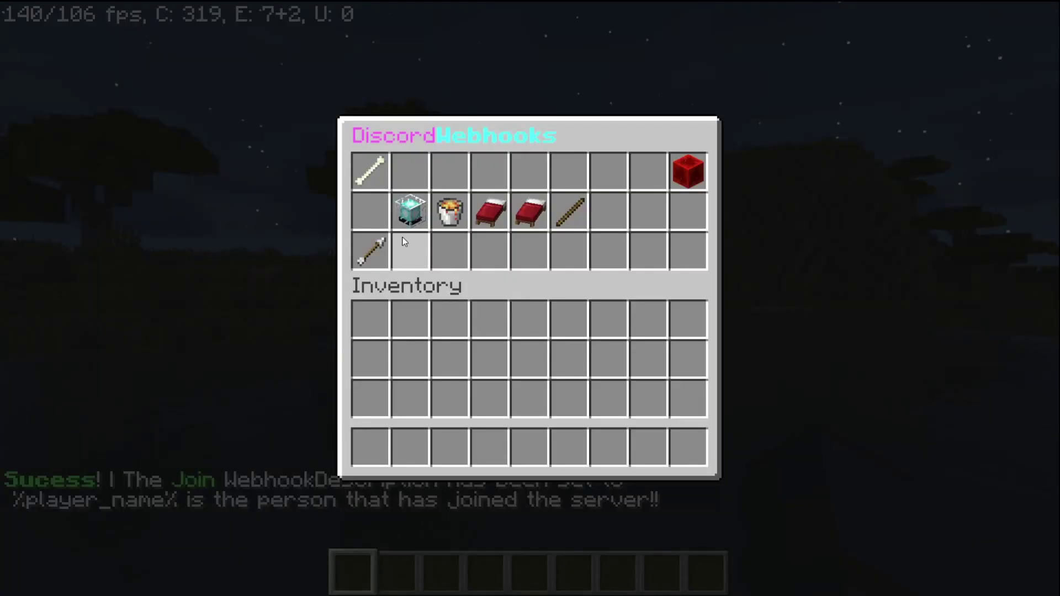
# - Set the join webhook footer to 'Server Join Message' with /jwfooter
pyautogui.click(410, 211)
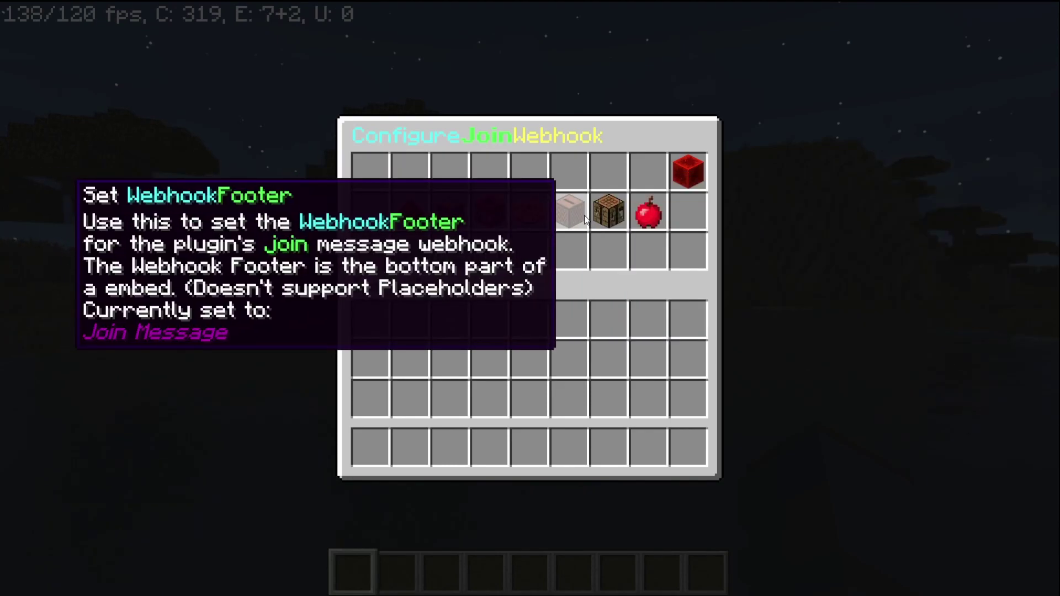
pyautogui.click(585, 215)
pyautogui.press('/')
pyautogui.write('jwfo')
pyautogui.write('tter')
pyautogui.press('BackSpace')
pyautogui.press('BackSpace')
pyautogui.press('BackSpace')
pyautogui.press('BackSpace')
pyautogui.write('o')
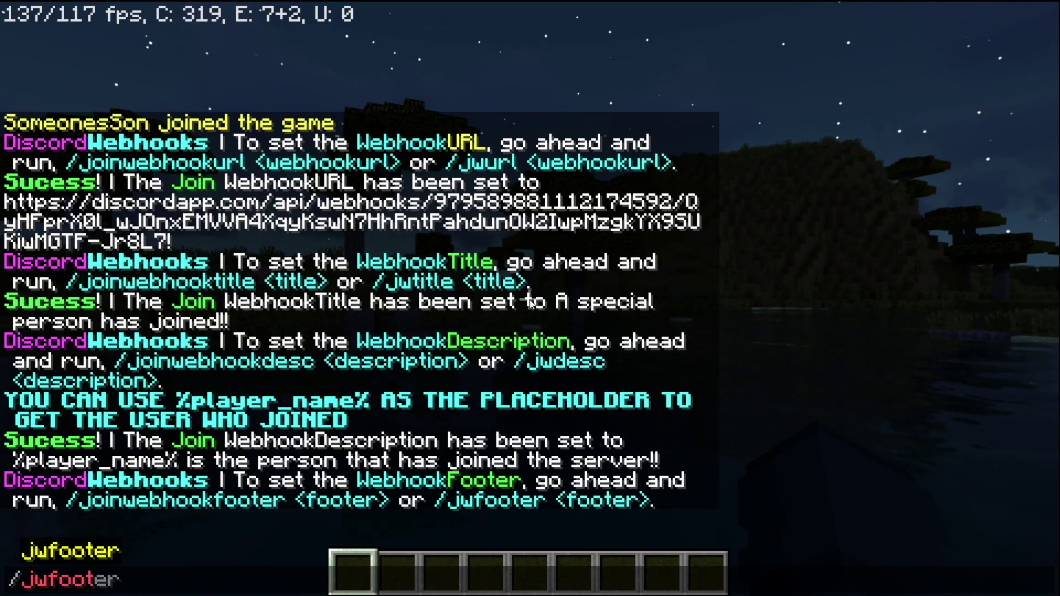
pyautogui.write('ter')
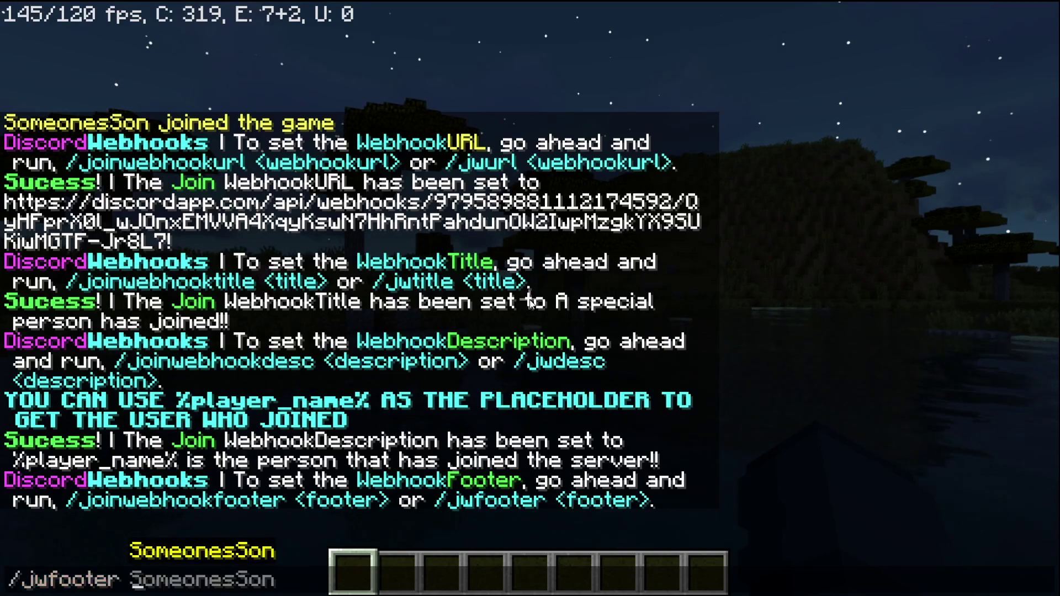
pyautogui.write('ver Join Message')
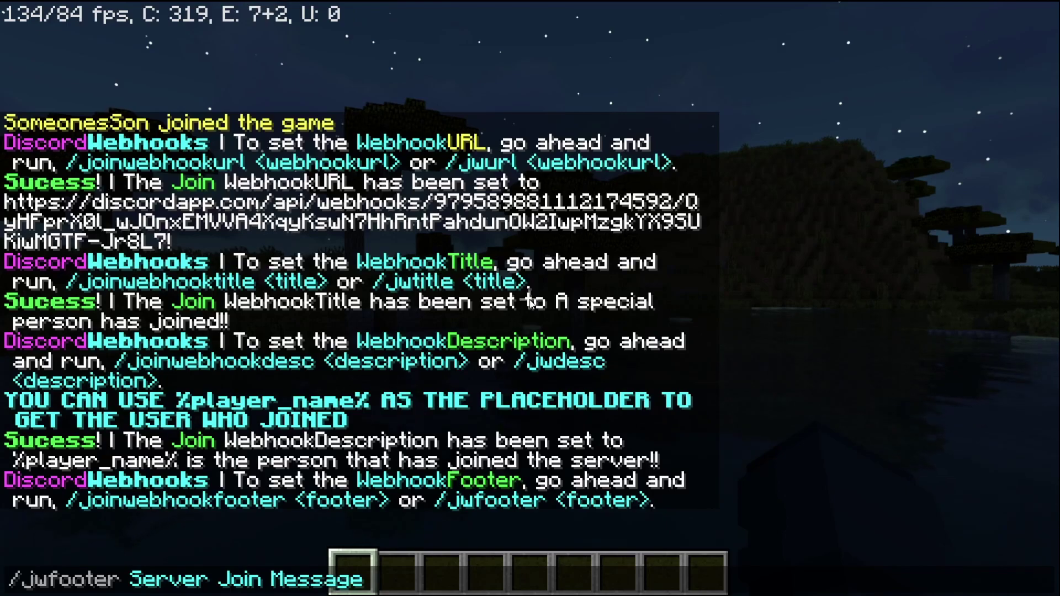
pyautogui.press('Return')
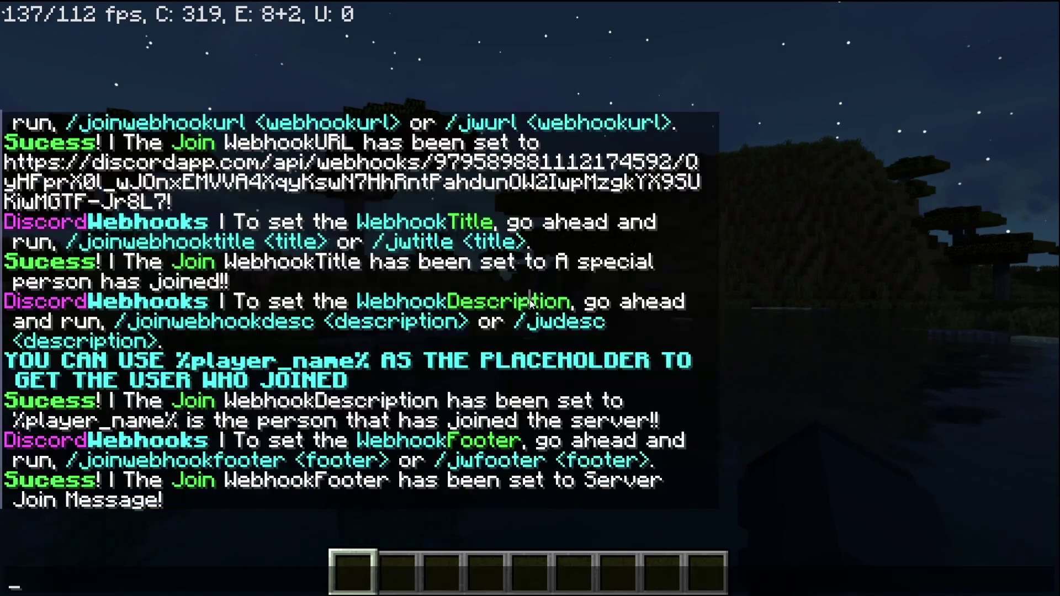
# - Reopen the plugin menu and set the join webhook username to 'Join Alert Webhook' with /jwname
pyautogui.press('Up')
pyautogui.press('Up')
pyautogui.press('Up')
pyautogui.press('Up')
pyautogui.press('Up')
pyautogui.press('Return')
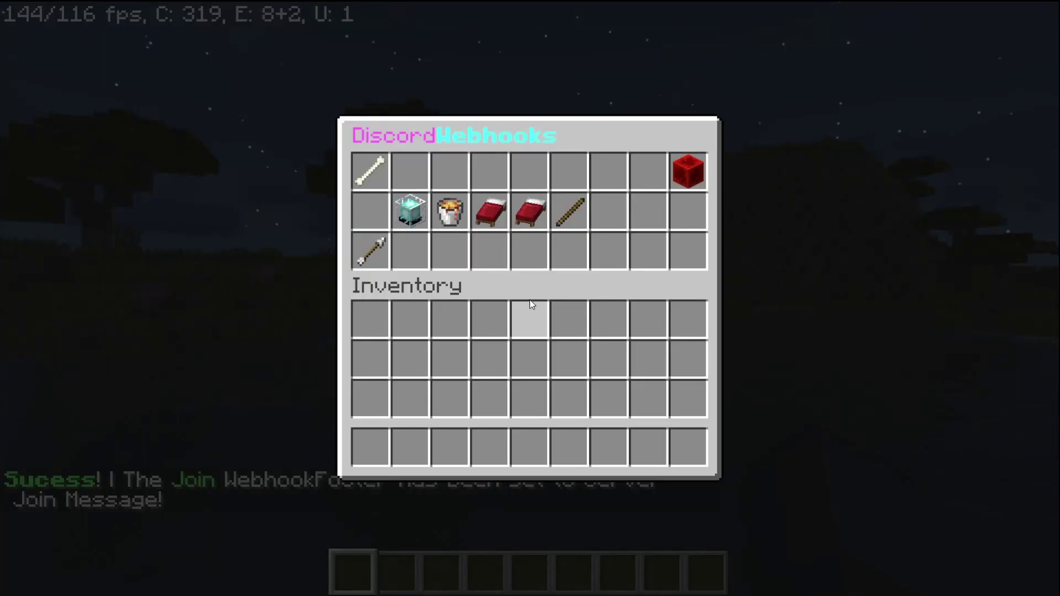
pyautogui.click(411, 211)
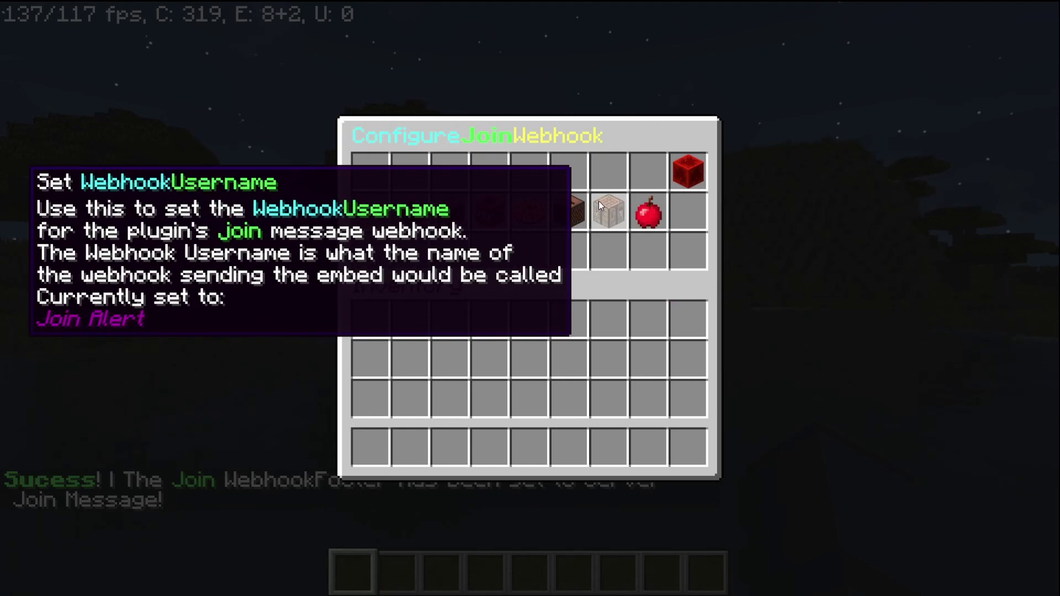
pyautogui.click(599, 201)
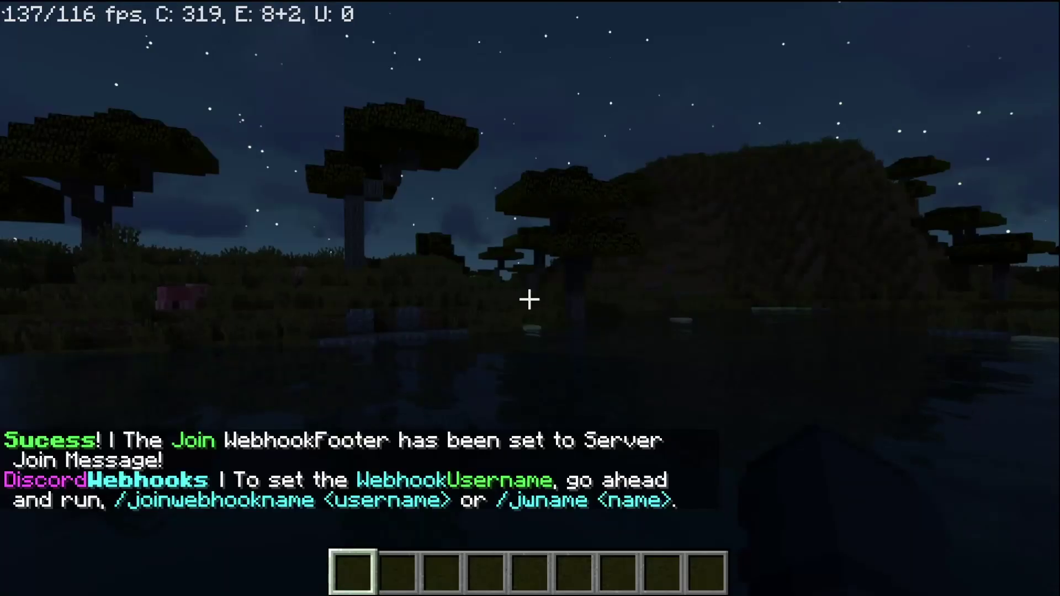
pyautogui.write('/jwname ')
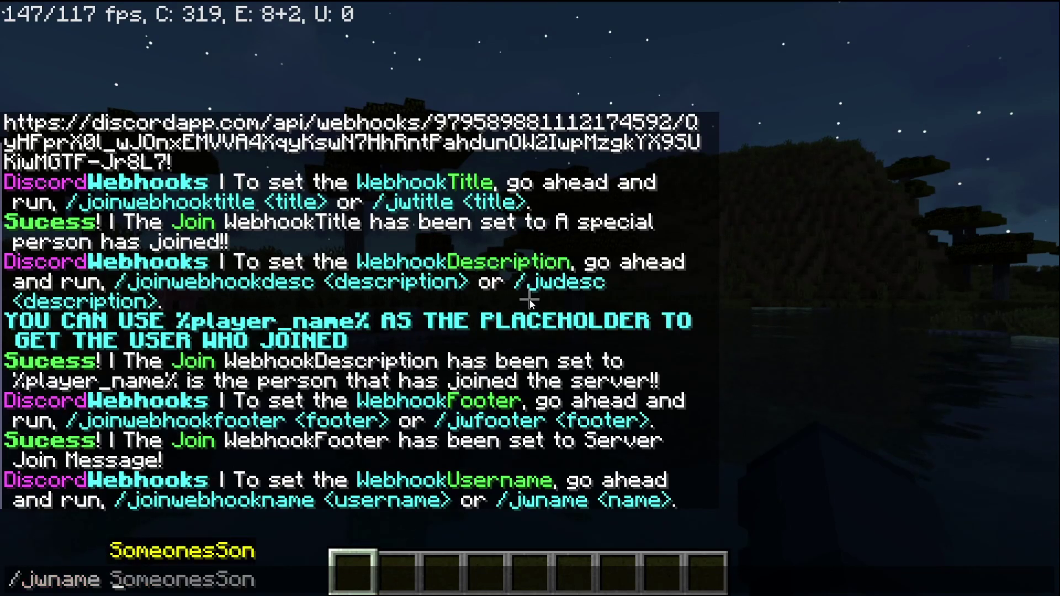
pyautogui.write('Join')
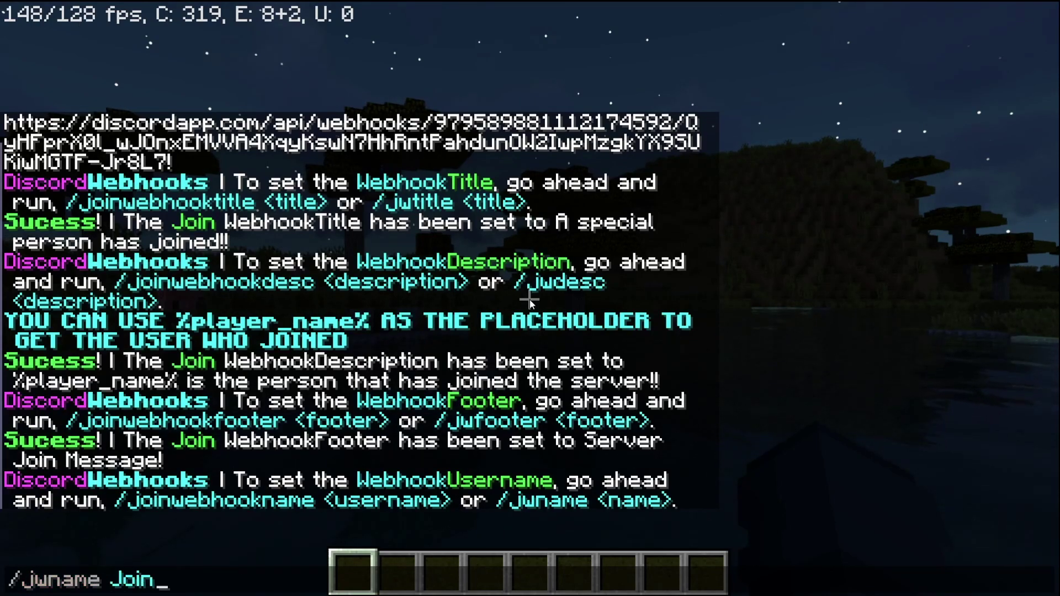
pyautogui.write(' Alert Webhook')
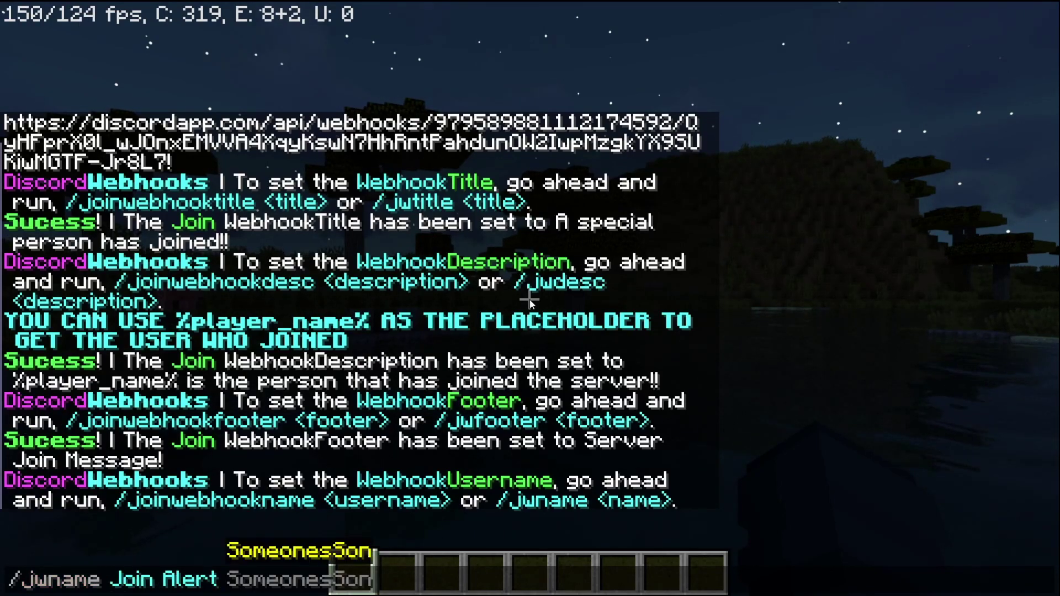
pyautogui.press('Return')
# - Resend the /jwname Join Alert Webhook command from chat history
pyautogui.press('t')
pyautogui.press('Up')
pyautogui.press('Return')
# - Run /discordwebhooks and open the Configure Join Webhook menu from the beacon
pyautogui.write('t/discordwebhooks')
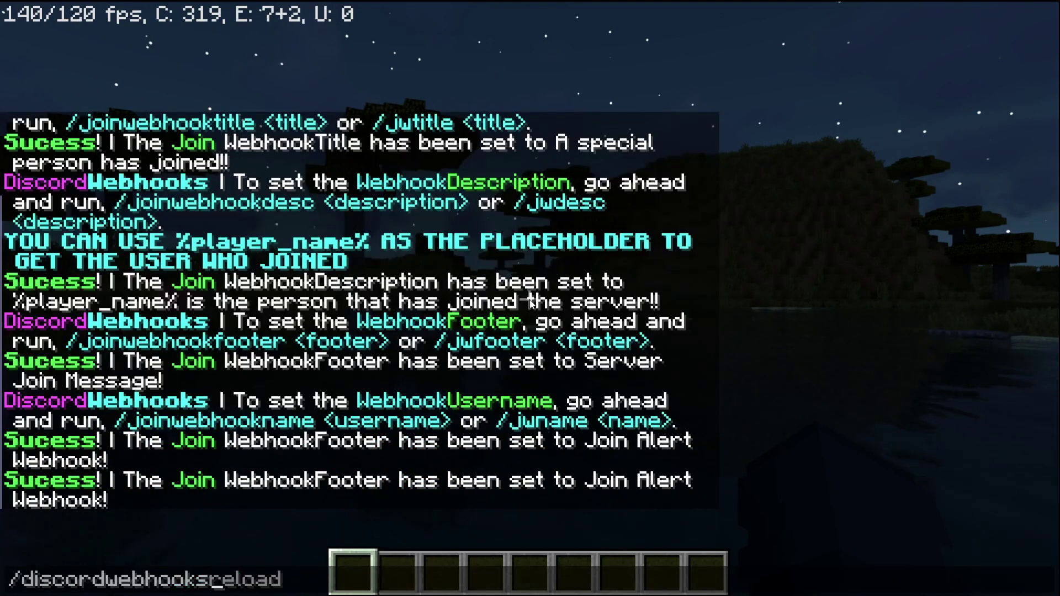
pyautogui.press('Return')
pyautogui.click(427, 221)
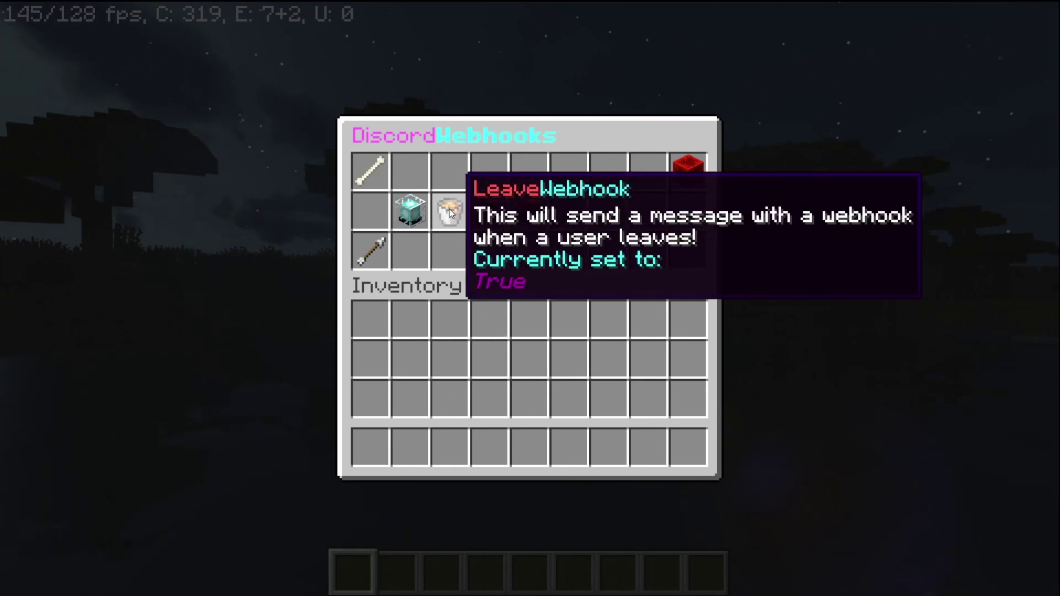
# - Open the Leave webhook settings, return to the main menu, and request the Need Help support link
pyautogui.click(450, 211)
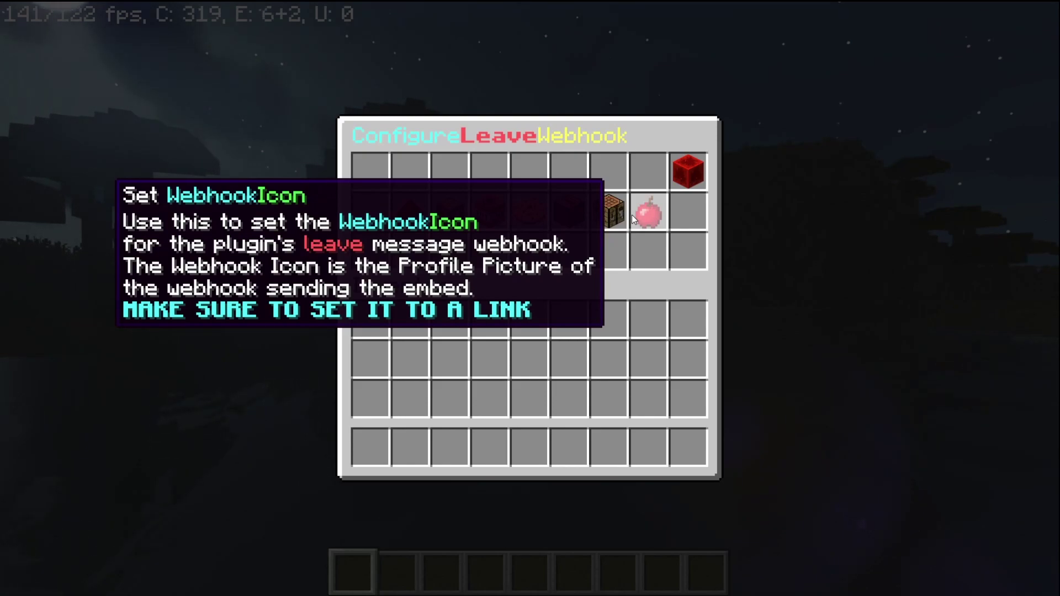
pyautogui.click(689, 168)
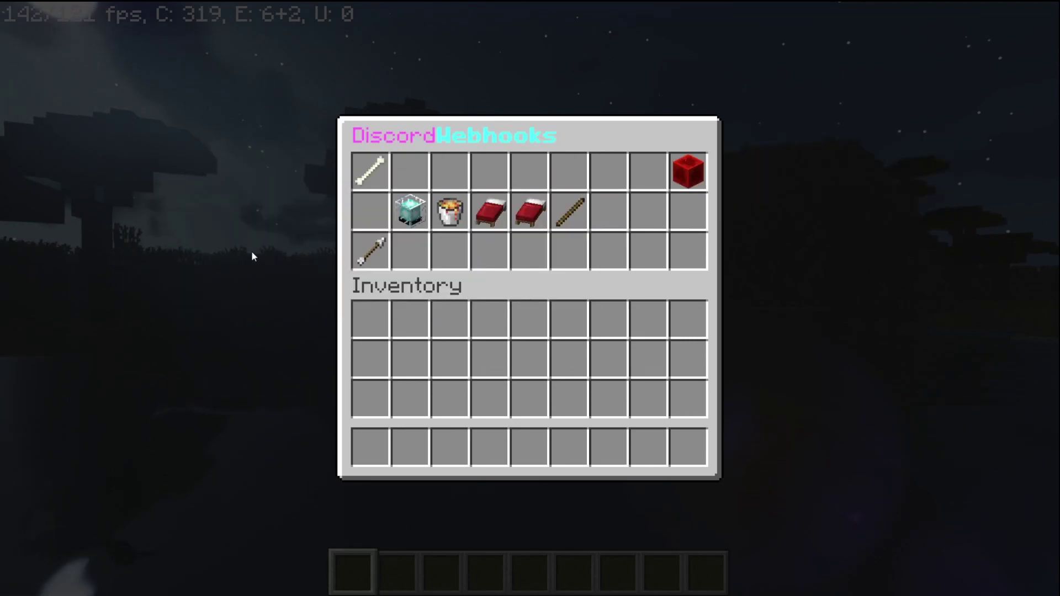
pyautogui.click(364, 171)
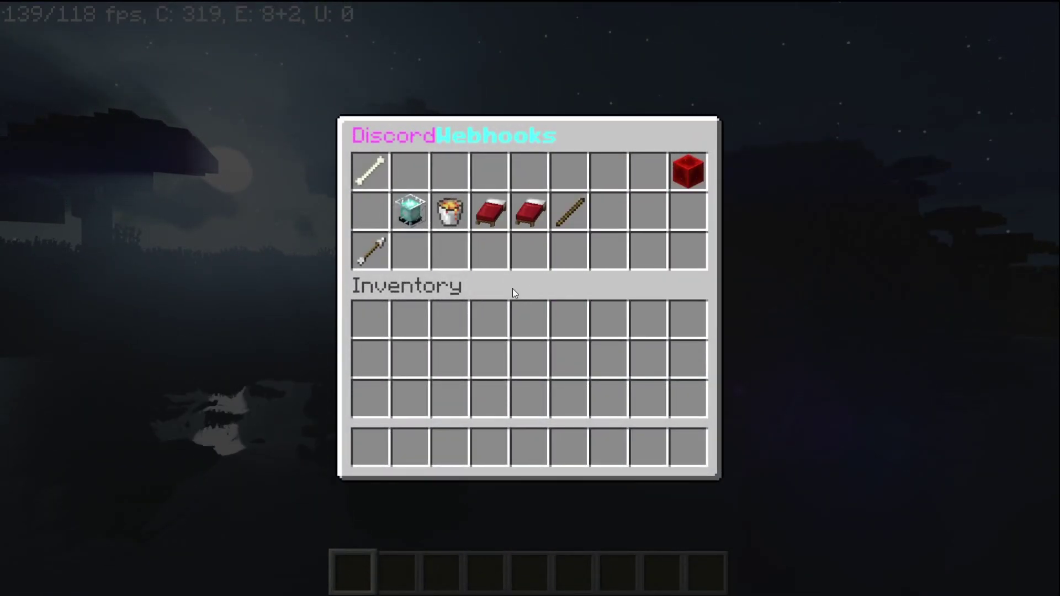
pyautogui.click(498, 219)
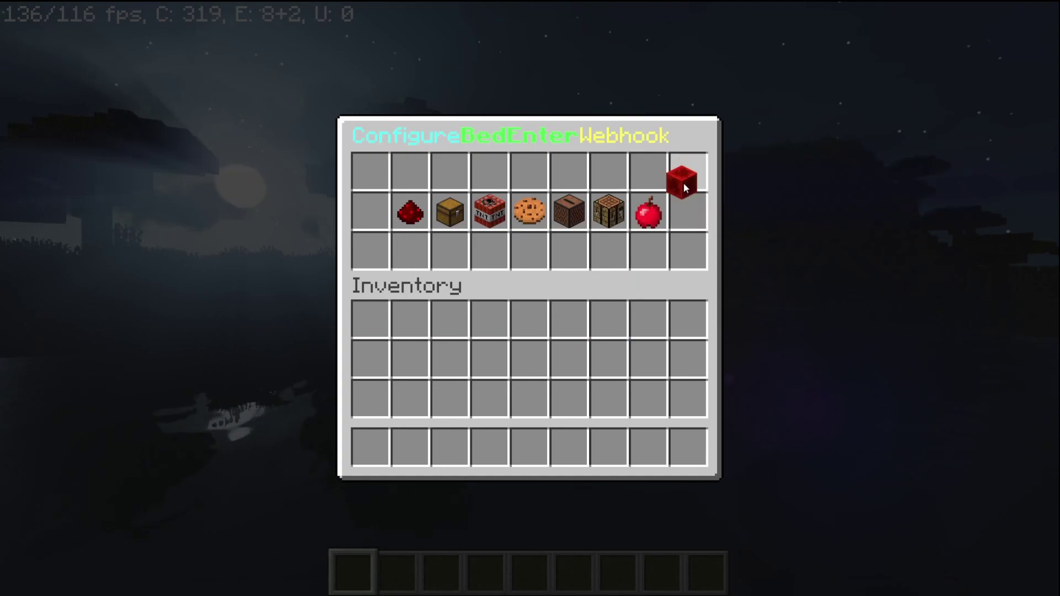
pyautogui.click(684, 172)
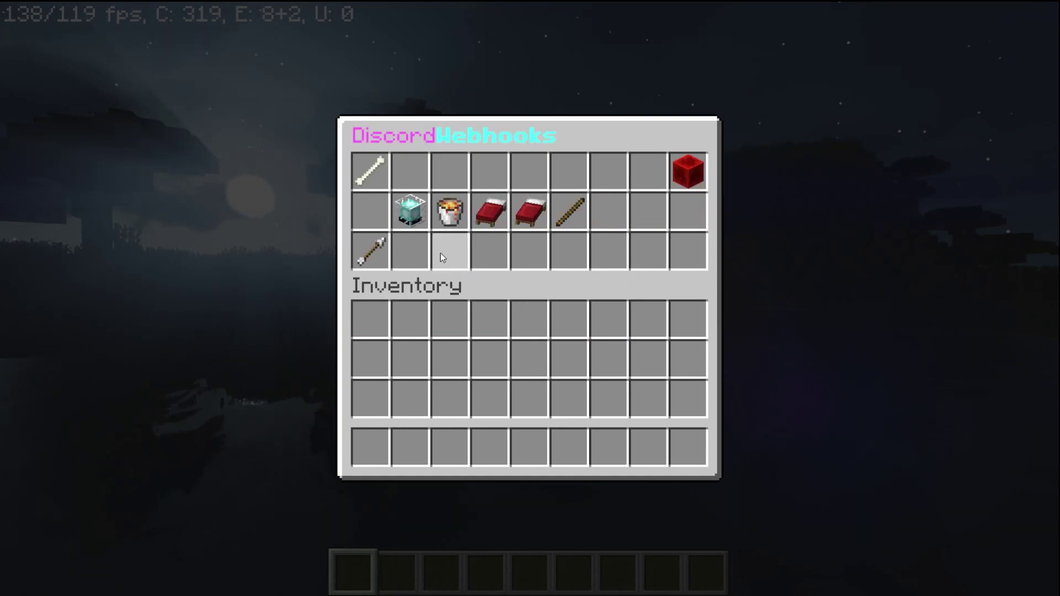
pyautogui.click(413, 207)
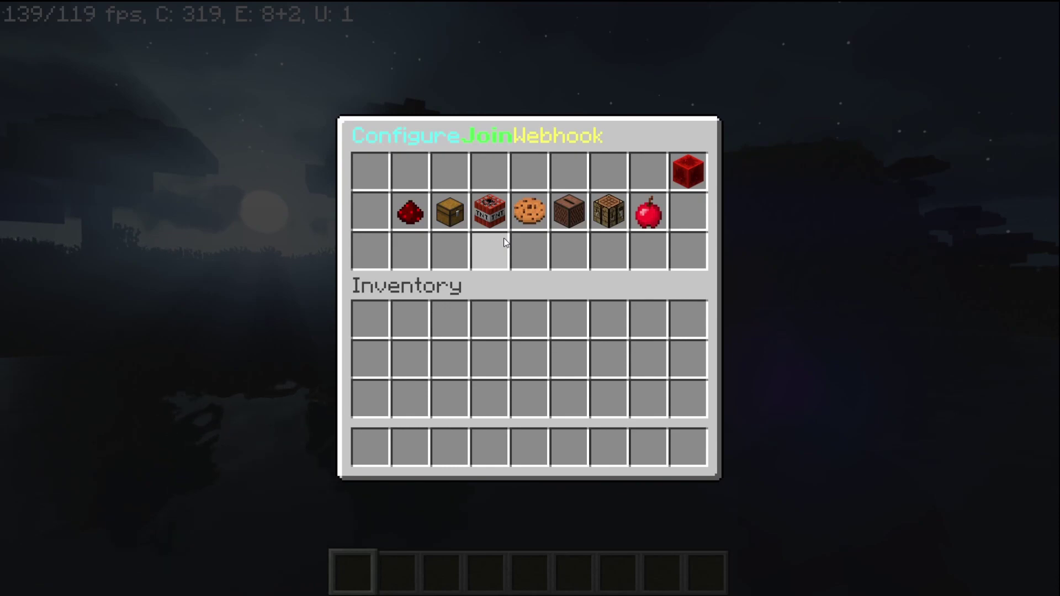
pyautogui.moveTo(502, 227)
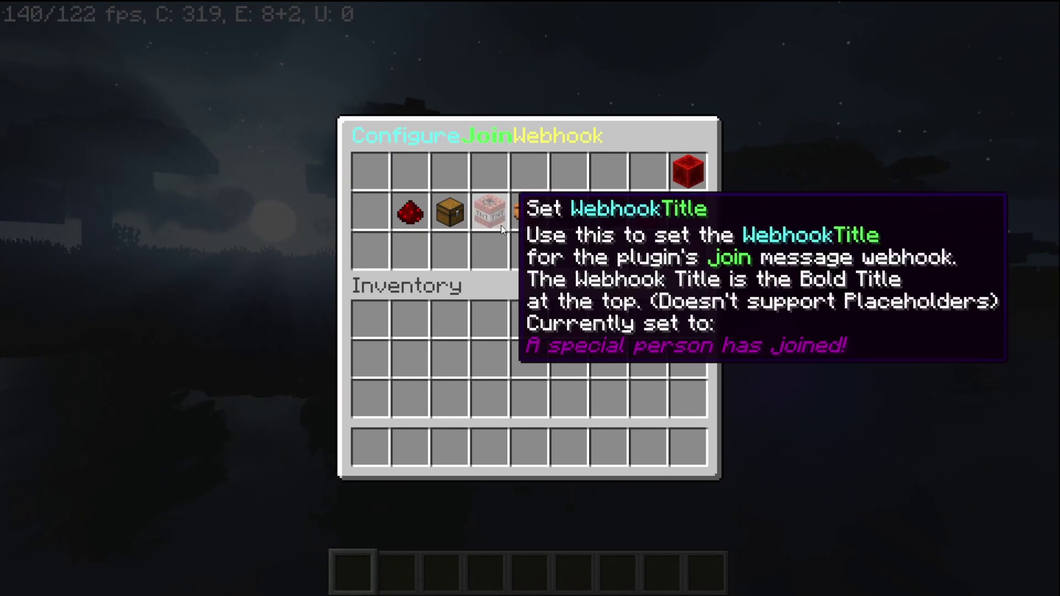
pyautogui.moveTo(525, 212)
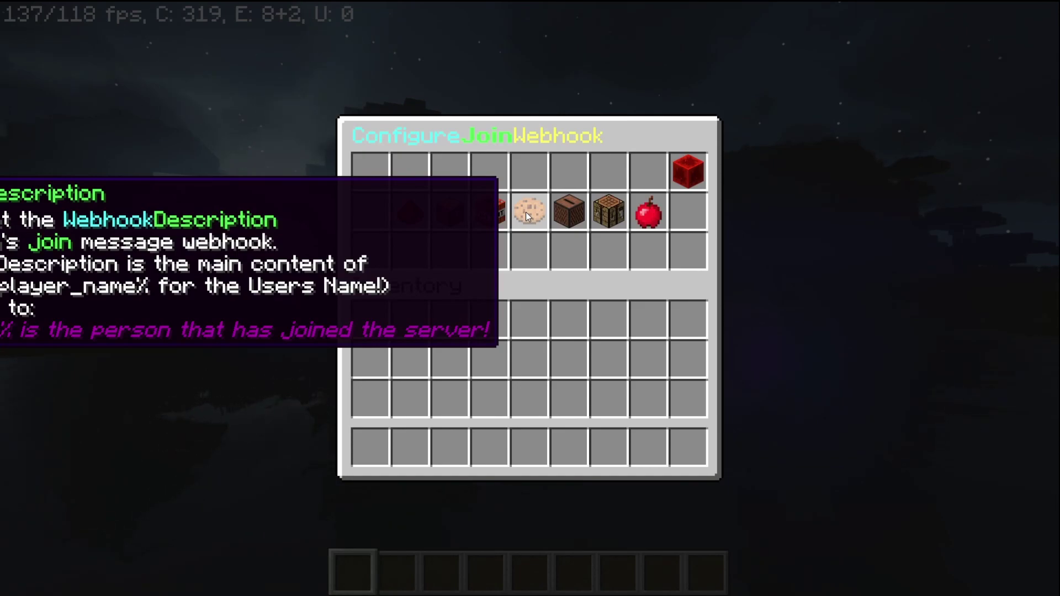
pyautogui.click(679, 173)
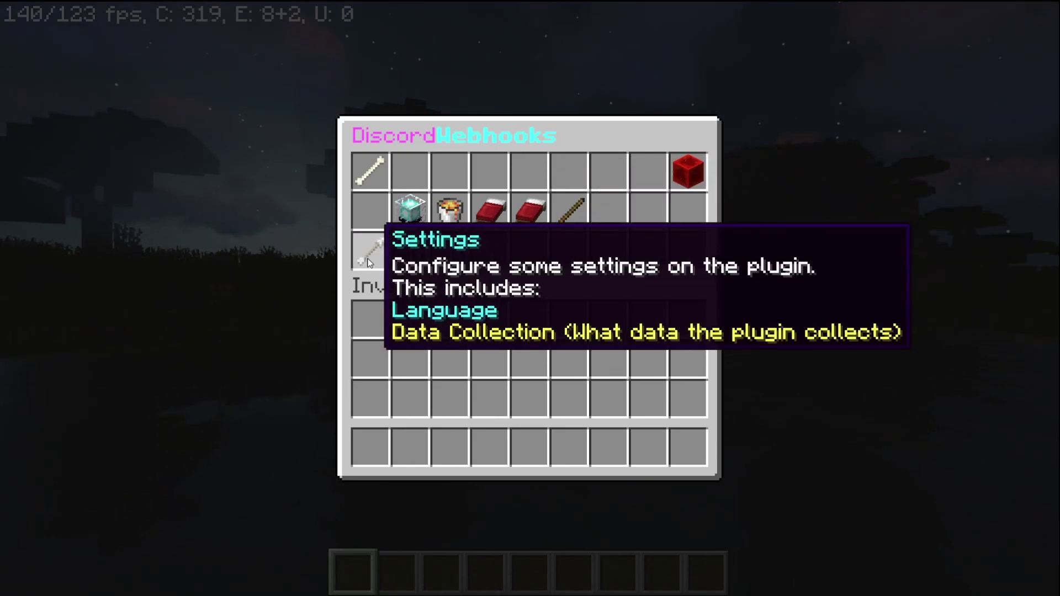
# - Check the DiscordWebhooks settings: Language English, DeveloperStats True, then exit the menu
pyautogui.click(369, 263)
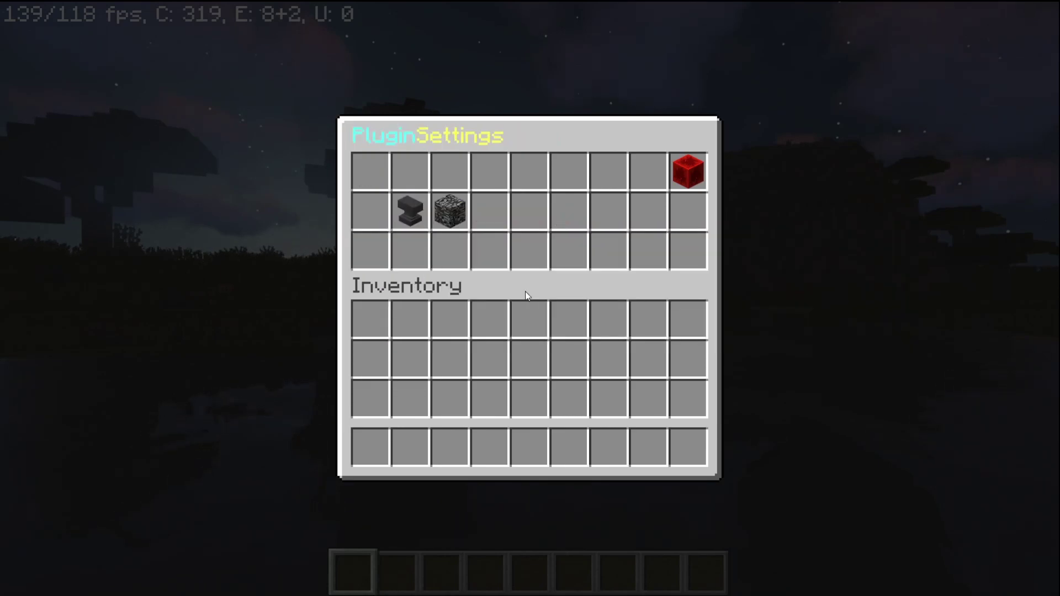
pyautogui.click(404, 209)
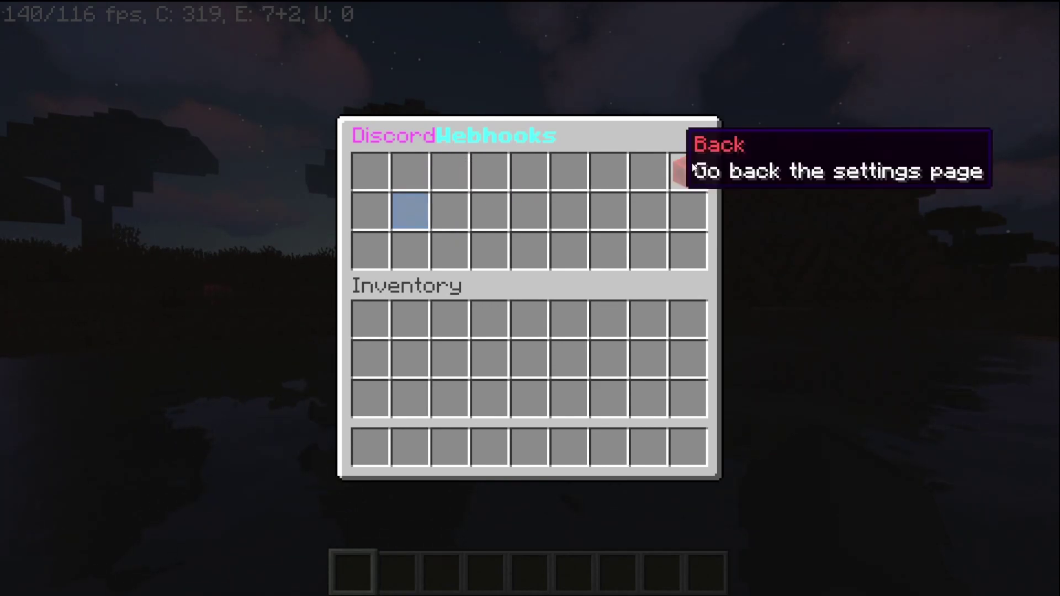
pyautogui.click(689, 168)
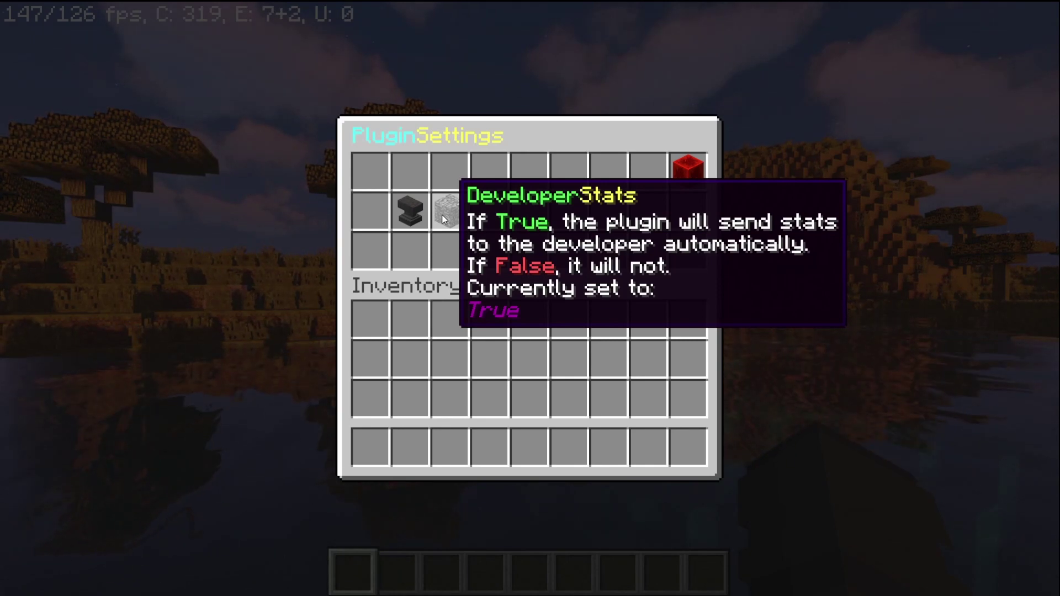
pyautogui.press('Escape')
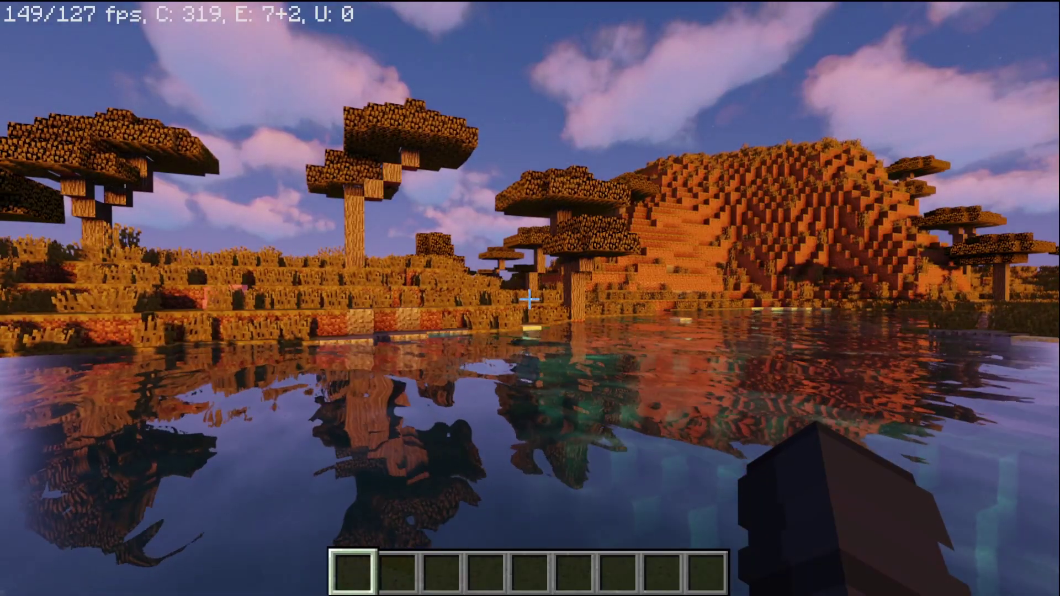
# - Run /discordwebhooksreload, then scroll config.yml on PyroHost to check the new join webhook values
pyautogui.press('/')
pyautogui.write('discord')
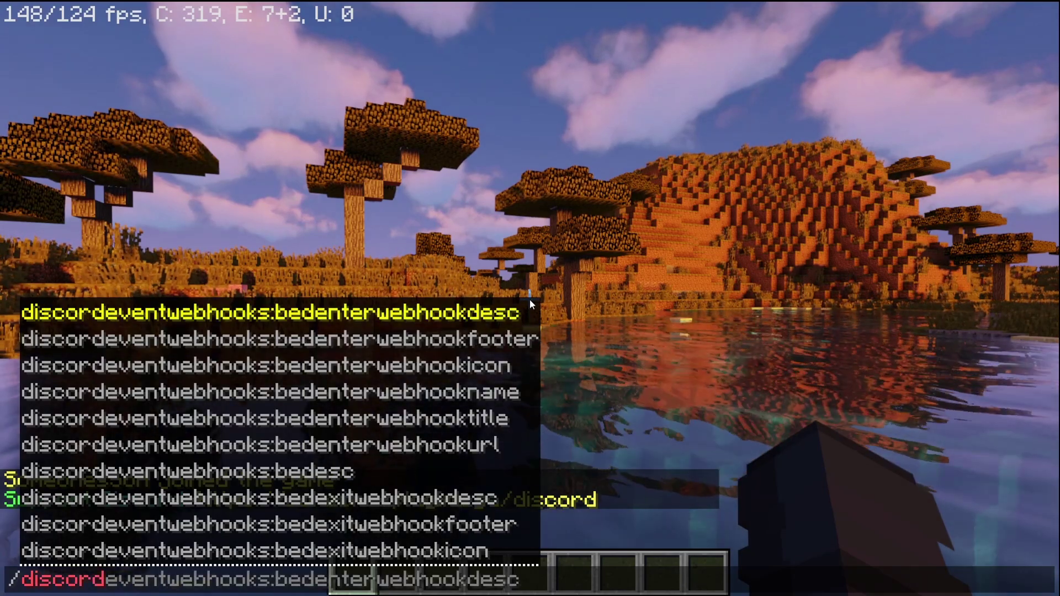
pyautogui.write('webhooksreload')
pyautogui.press('Return')
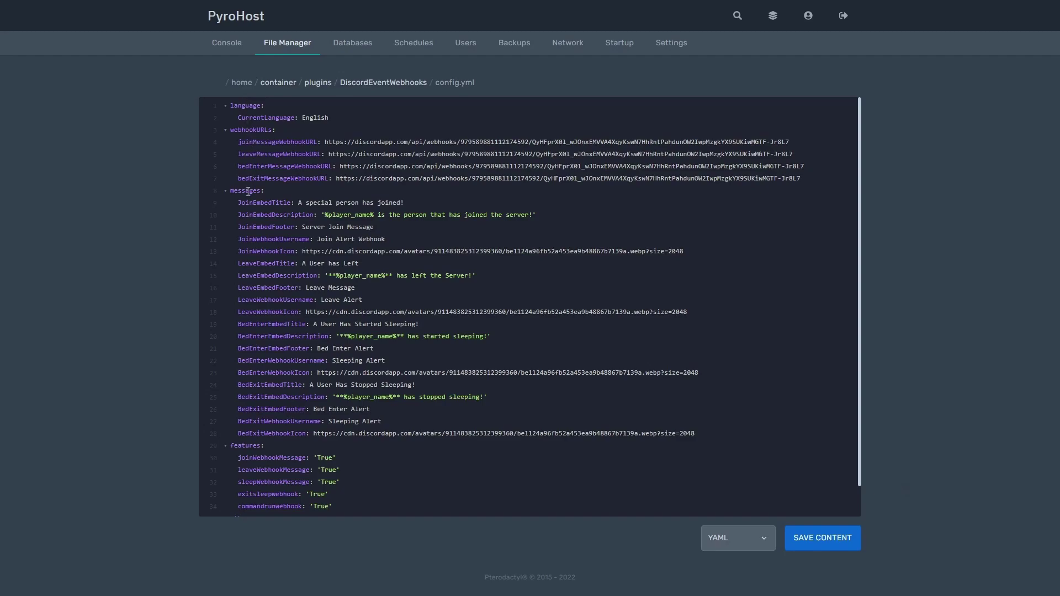
pyautogui.scroll(-1, 301, 253)
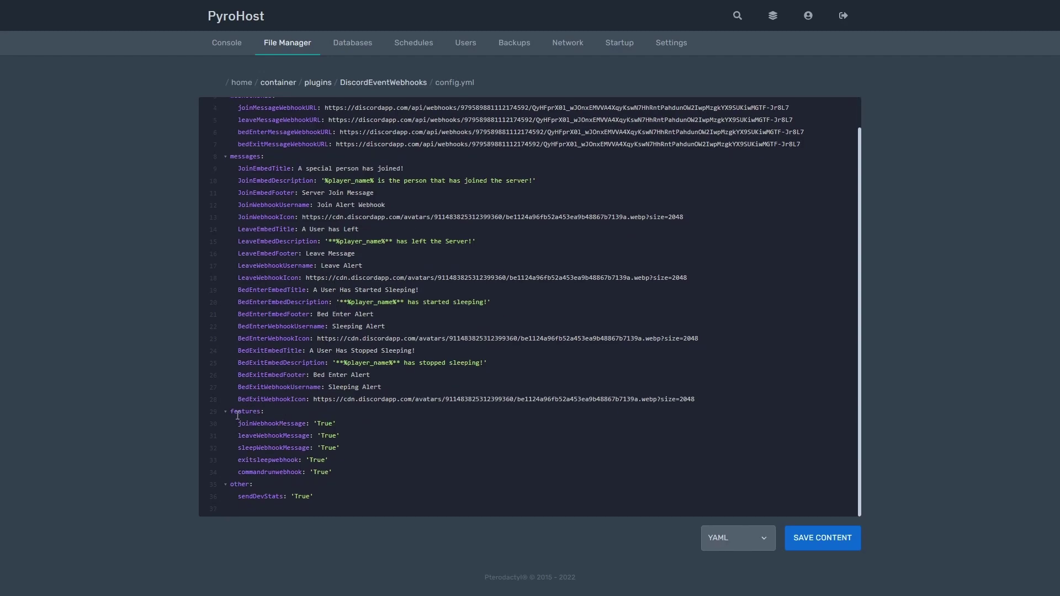